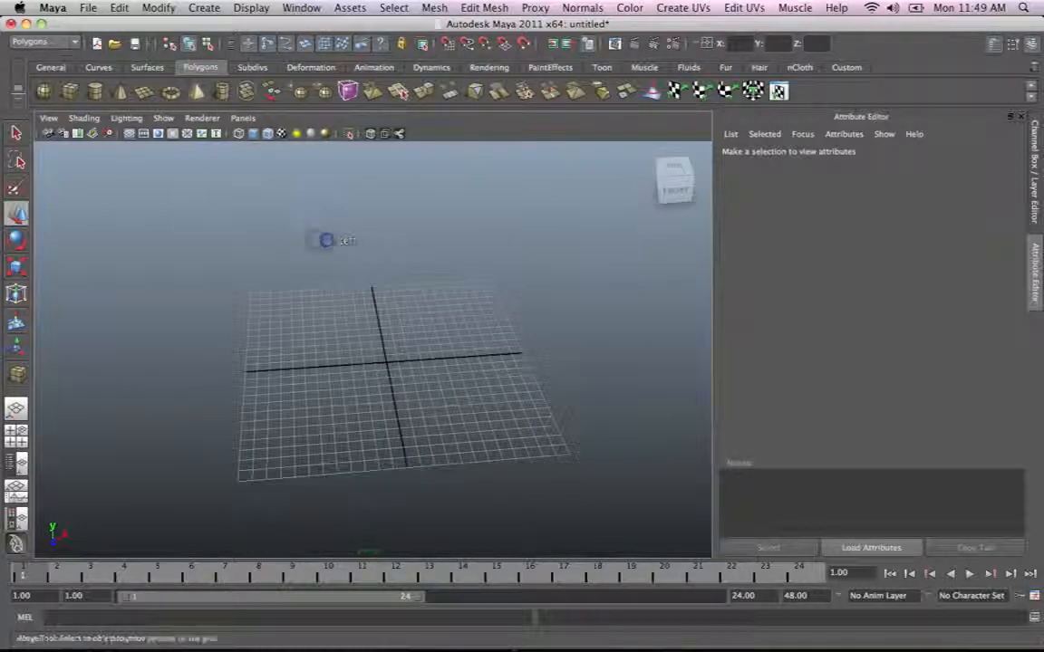
# Step: Activate the CV Curve Tool and set up a maximized front view with its grid hidden
pyautogui.click(204, 8)
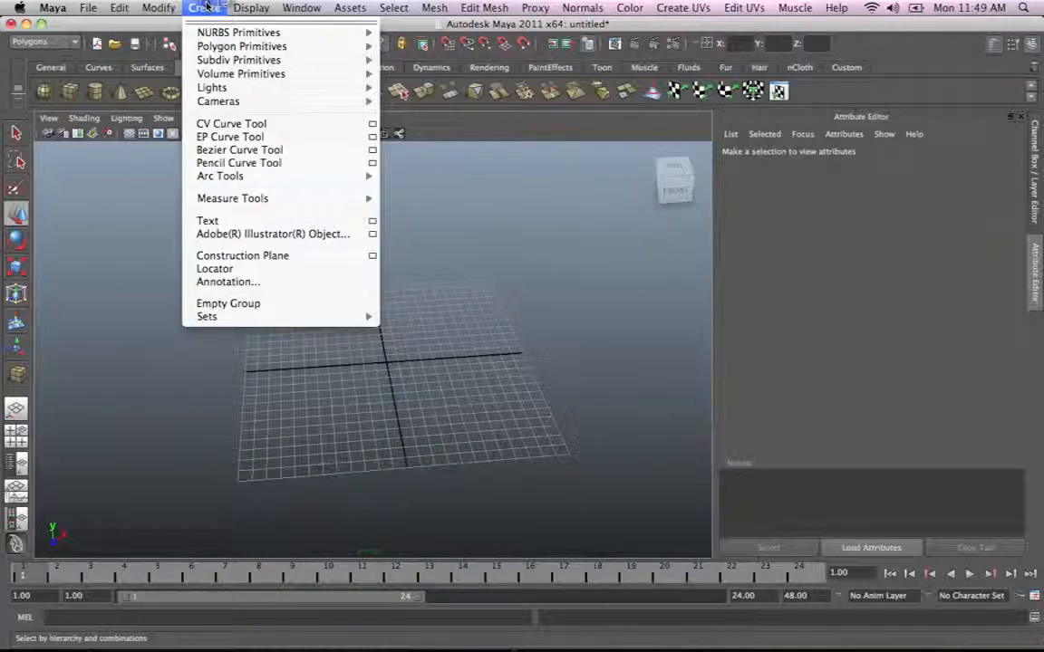
pyautogui.click(275, 124)
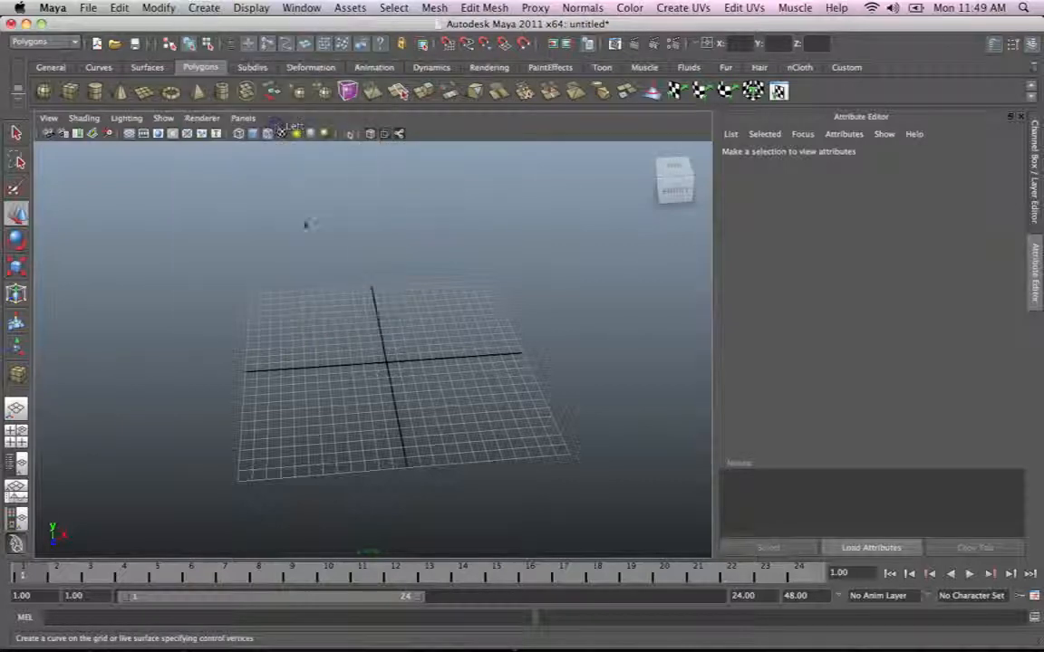
pyautogui.keyDown('alt'); pyautogui.moveTo(440, 337); pyautogui.dragTo(391, 327); pyautogui.keyUp('alt')
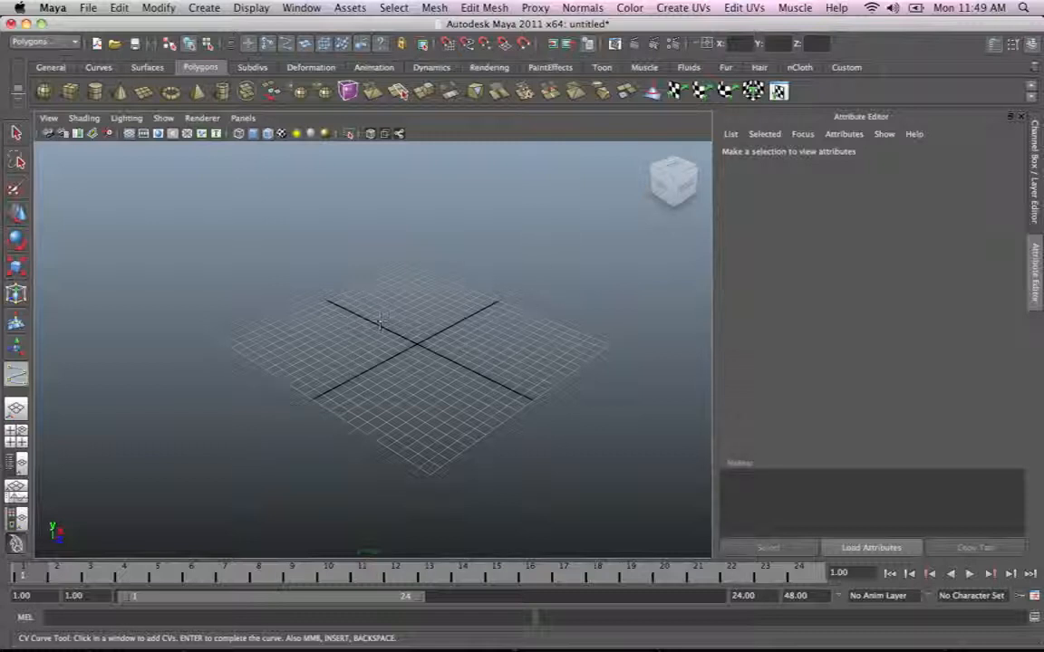
pyautogui.click(16, 437)
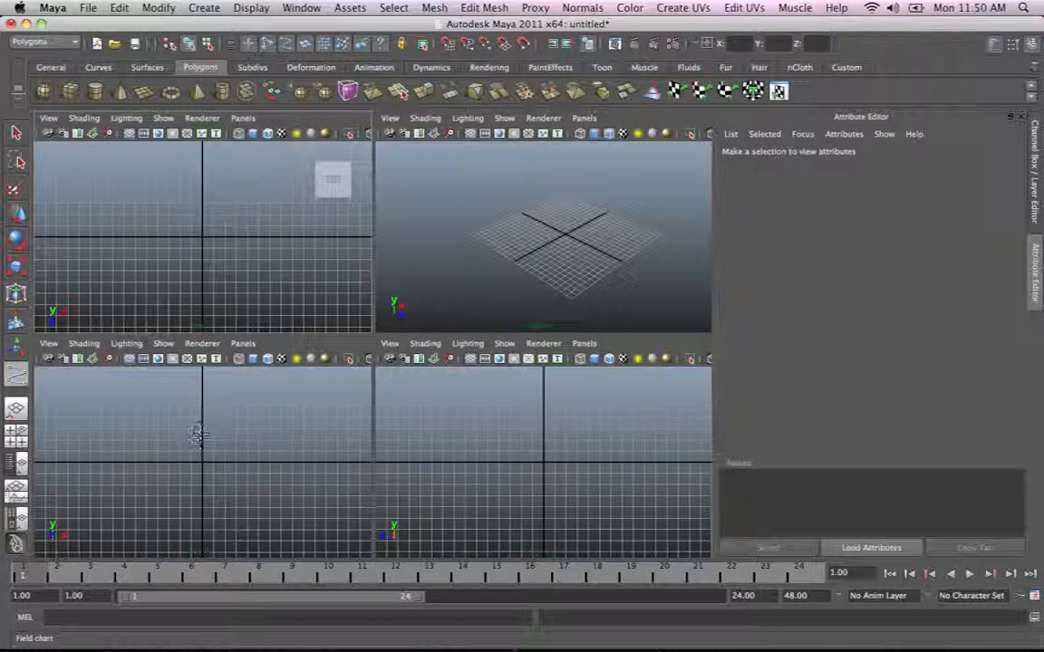
pyautogui.press('space')
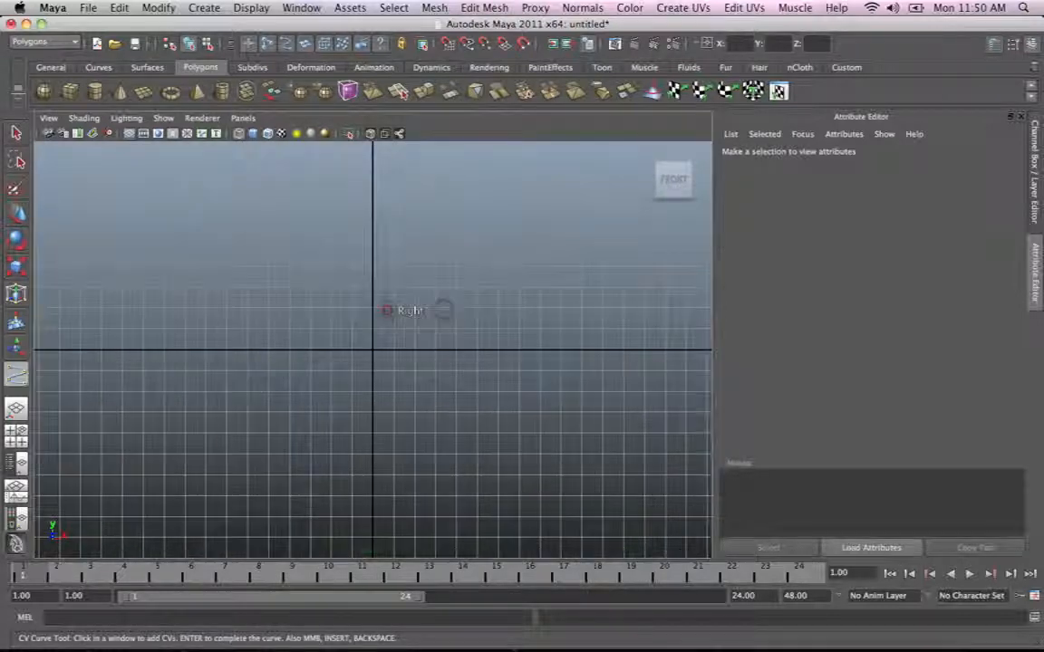
pyautogui.click(129, 134)
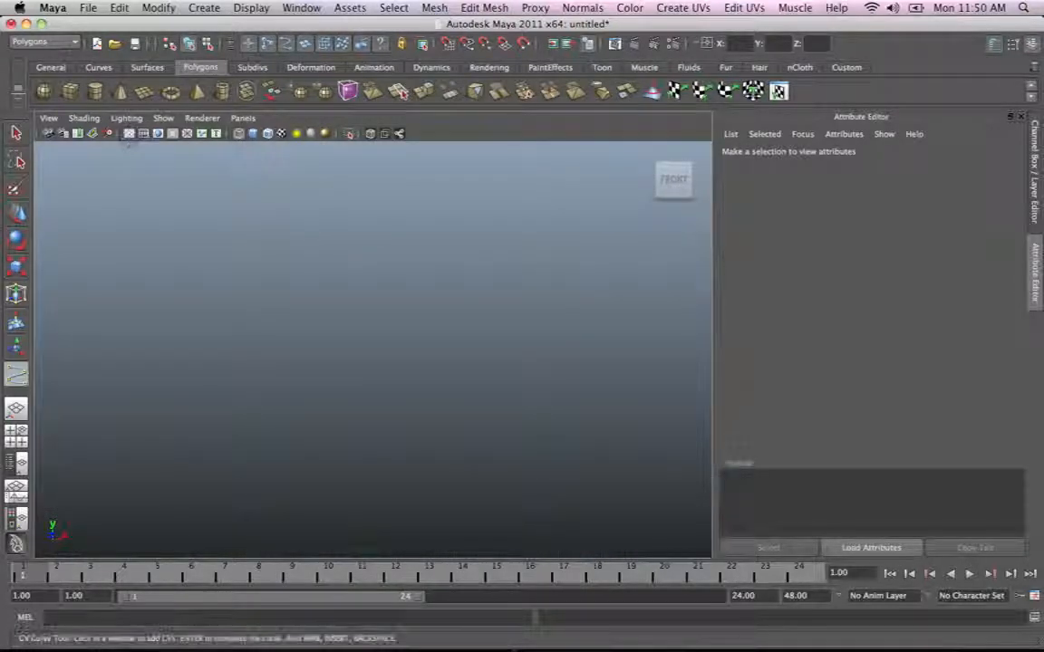
# Step: Draw an S-shaped CV curve across the front view, with its far end hooking back over itself, and finish it
pyautogui.click(176, 346)
pyautogui.click(256, 296)
pyautogui.click(333, 288)
pyautogui.click(395, 313)
pyautogui.click(440, 353)
pyautogui.click(514, 366)
pyautogui.click(574, 353)
pyautogui.click(646, 293)
pyautogui.click(651, 288)
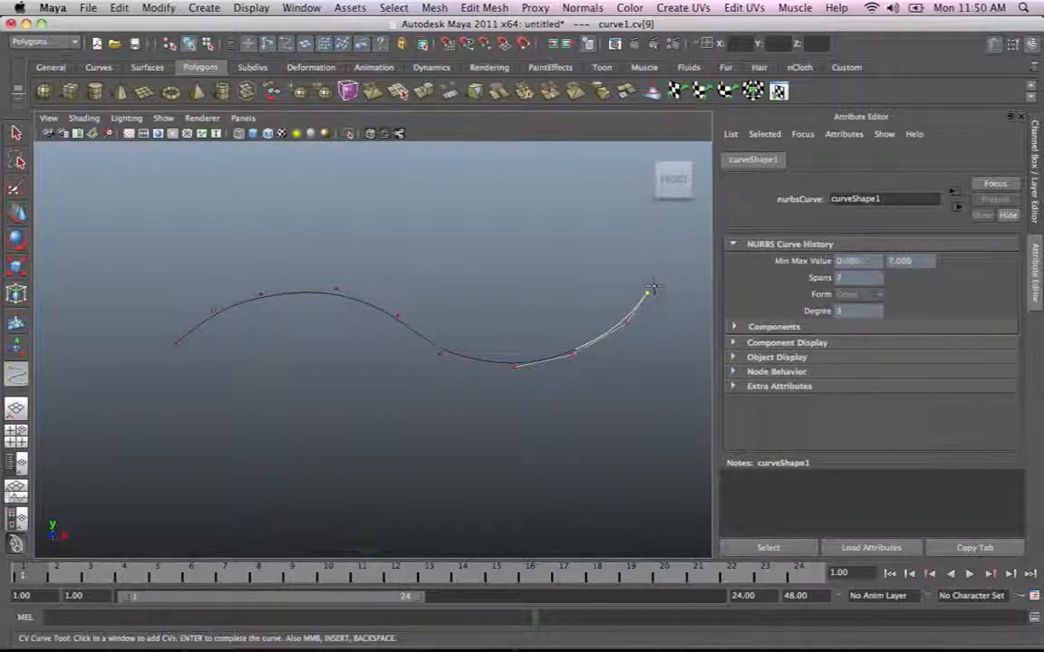
pyautogui.click(629, 264)
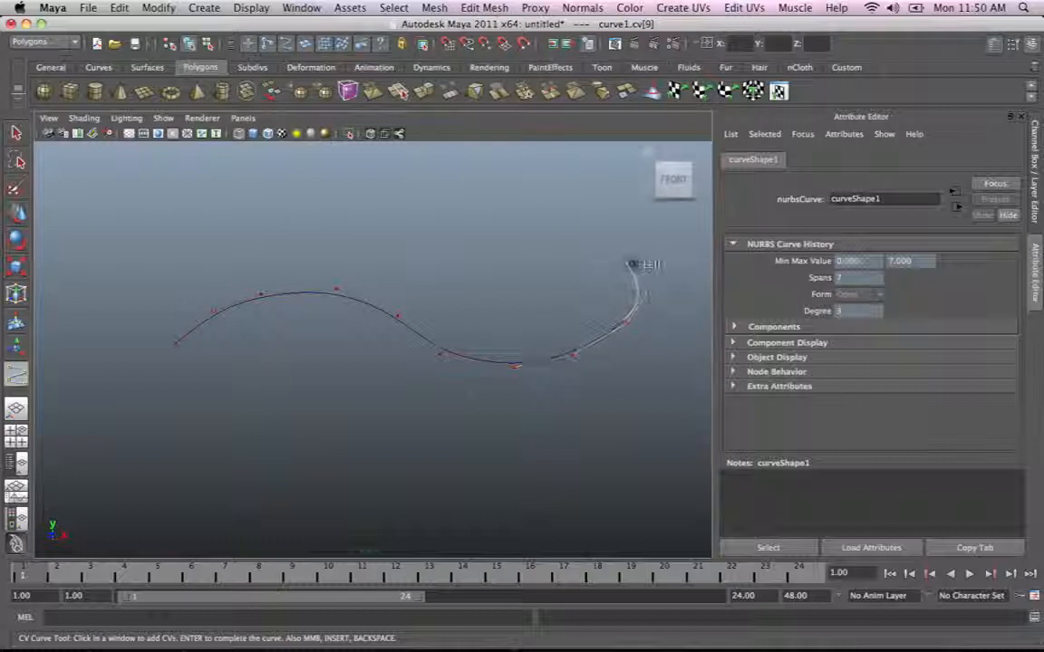
pyautogui.click(591, 263)
pyautogui.click(587, 262)
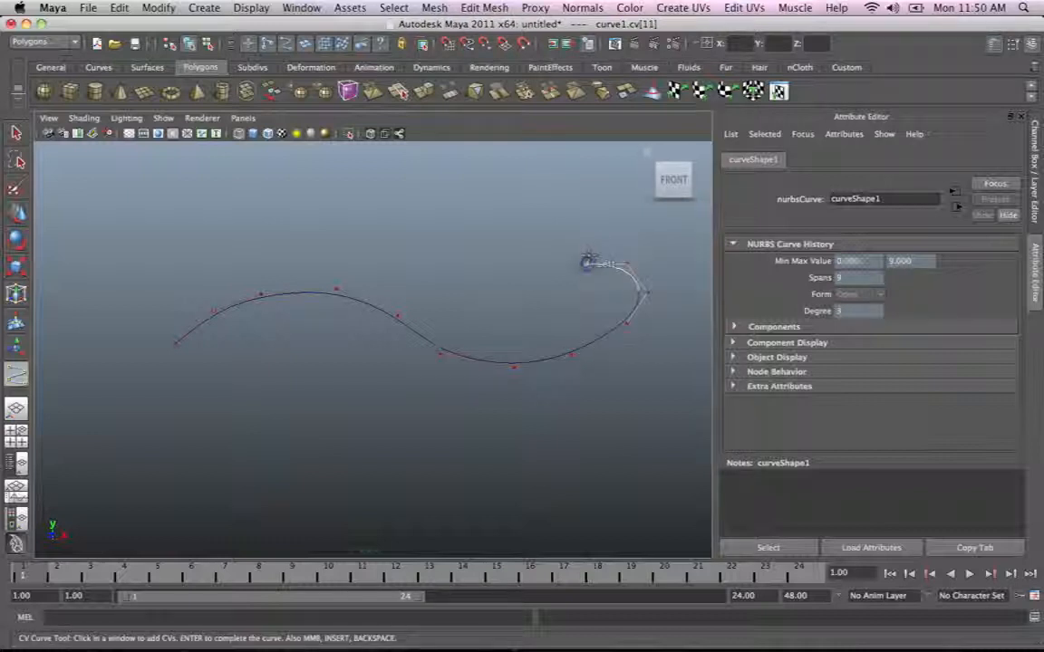
pyautogui.press('Return')
pyautogui.press('w')
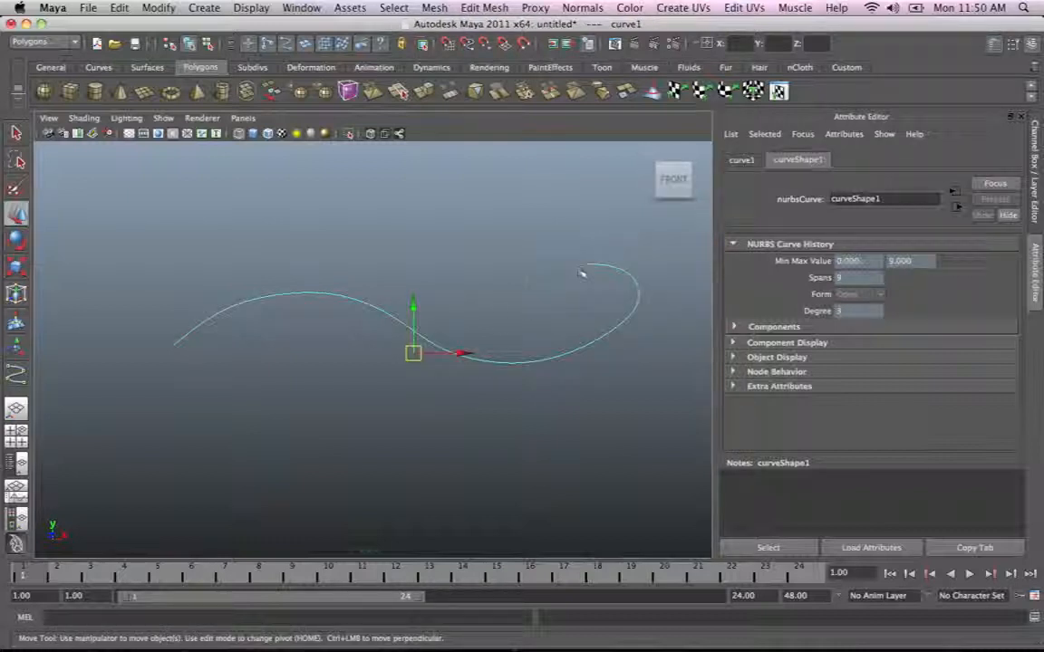
# Step: Switch to a maximized perspective view and display the curve's control vertices
pyautogui.press('space')
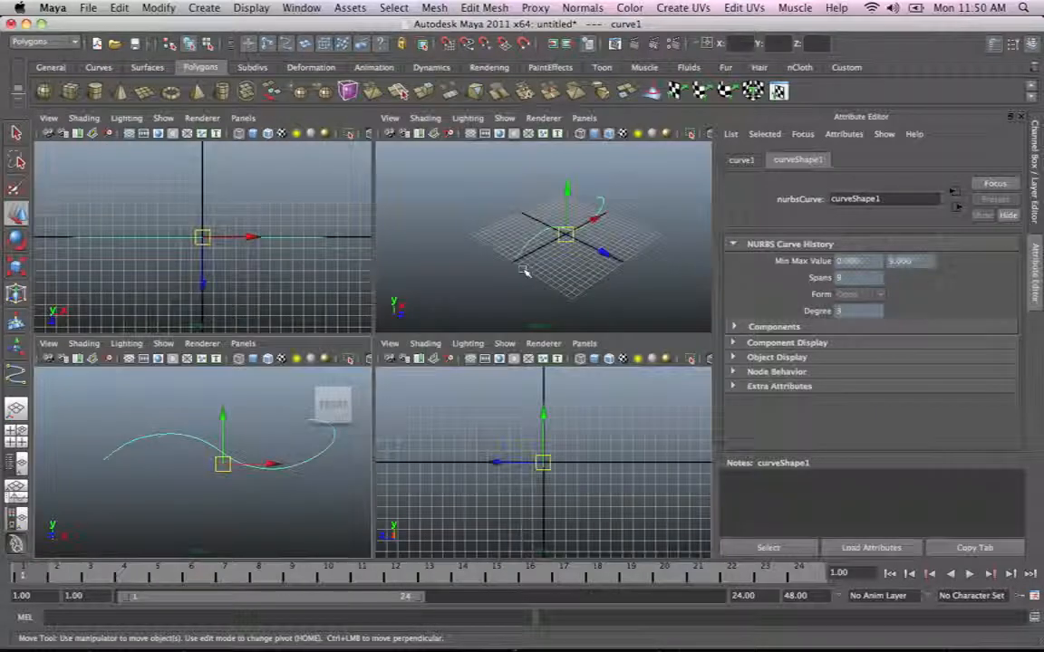
pyautogui.press('space')
pyautogui.keyDown('alt'); pyautogui.moveTo(535, 296); pyautogui.dragTo(328, 290); pyautogui.keyUp('alt')
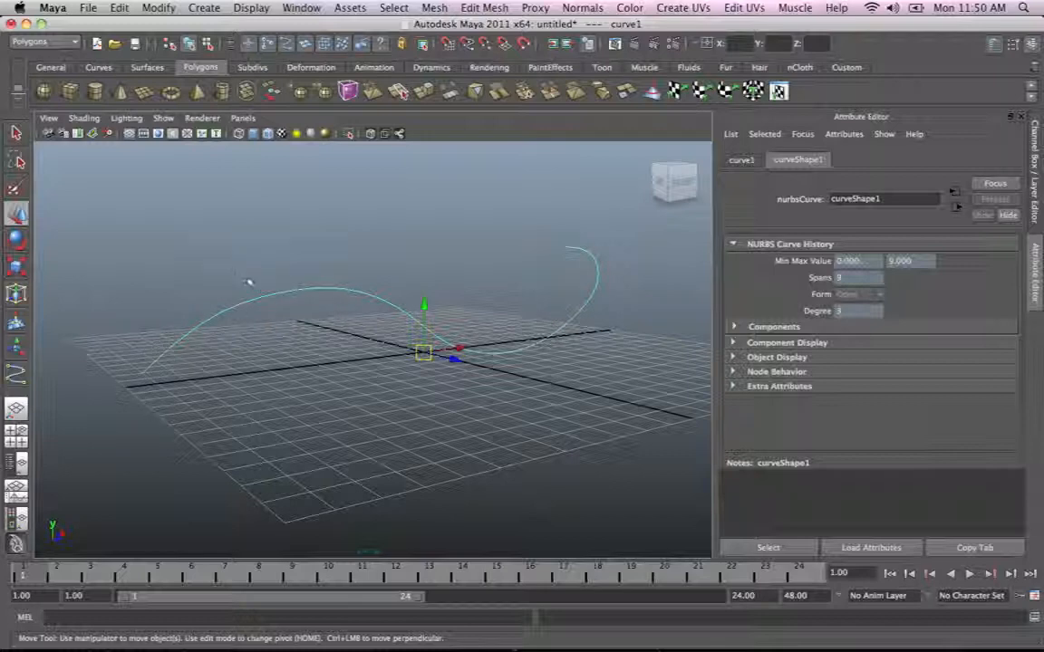
pyautogui.rightClick(251, 301)
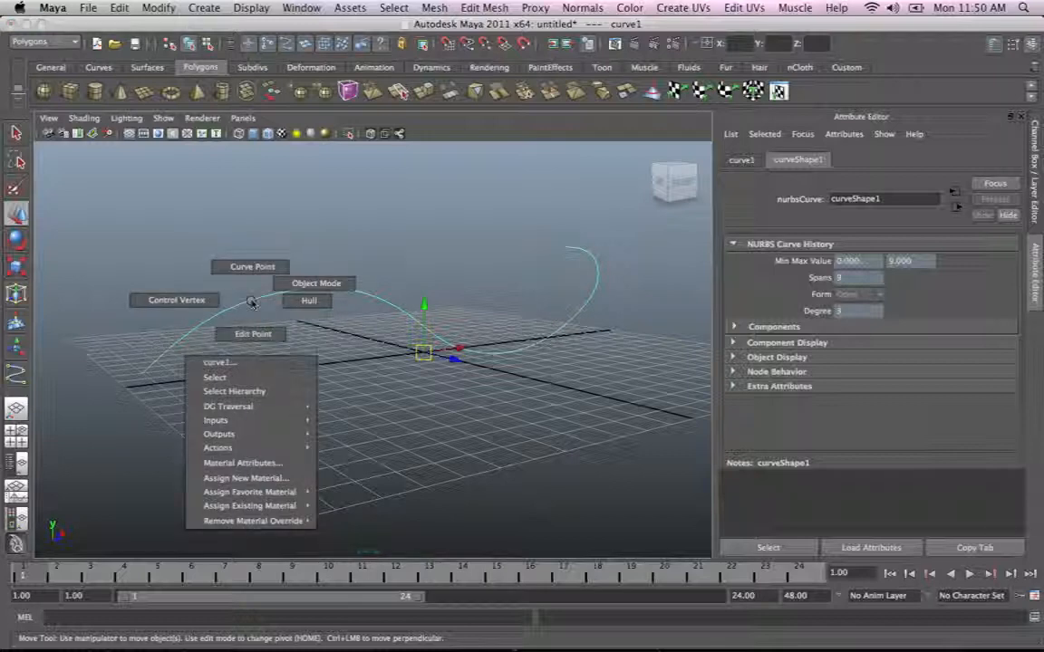
pyautogui.click(178, 300)
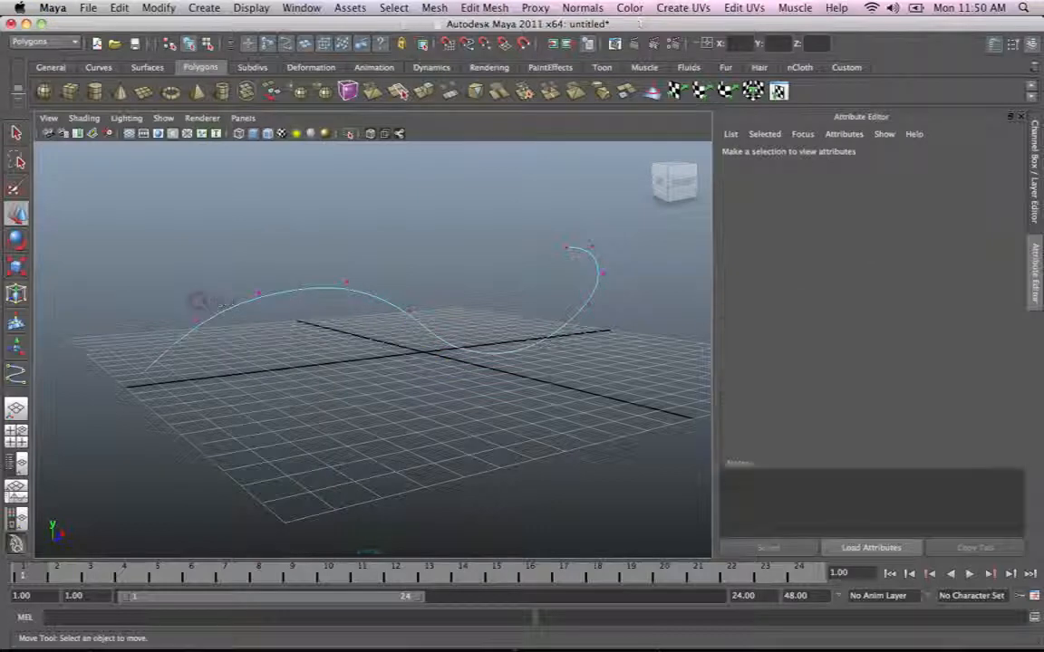
# Step: Select individual control vertices at the start and along the first arch of the curve to examine them
pyautogui.moveTo(117, 350); pyautogui.dragTo(182, 385)
pyautogui.moveTo(96, 350); pyautogui.dragTo(223, 408)
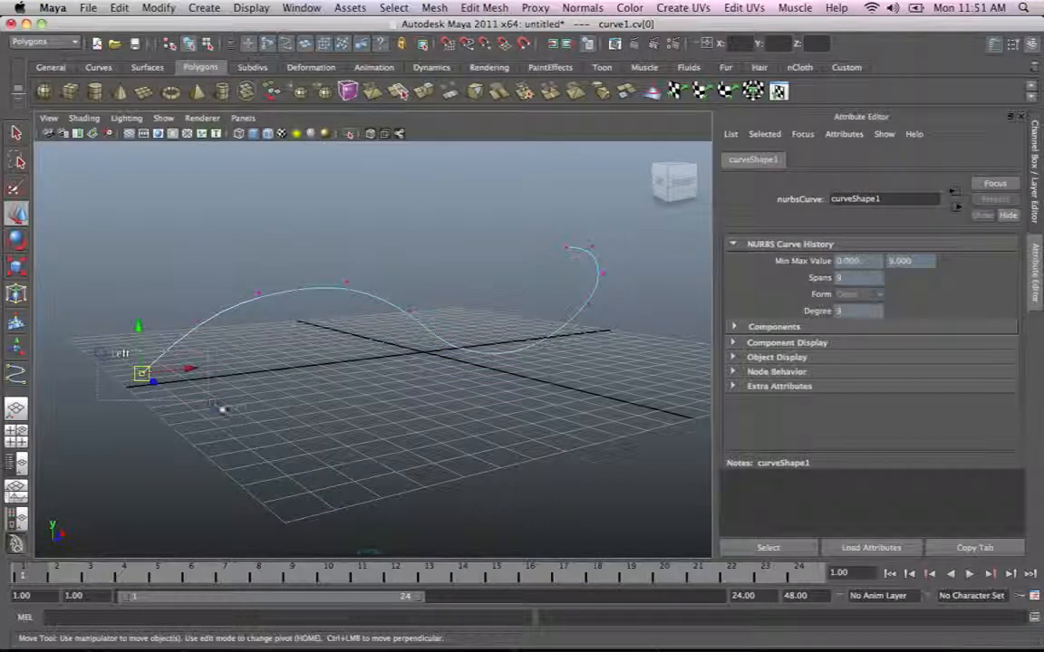
pyautogui.moveTo(93, 353); pyautogui.dragTo(192, 402)
pyautogui.moveTo(88, 353); pyautogui.dragTo(184, 396)
pyautogui.moveTo(87, 294); pyautogui.dragTo(214, 402)
pyautogui.moveTo(247, 279); pyautogui.dragTo(296, 296)
pyautogui.moveTo(336, 265); pyautogui.dragTo(369, 297)
pyautogui.moveTo(171, 308); pyautogui.dragTo(210, 324)
pyautogui.moveTo(107, 340); pyautogui.dragTo(179, 384)
pyautogui.moveTo(181, 310); pyautogui.dragTo(209, 329)
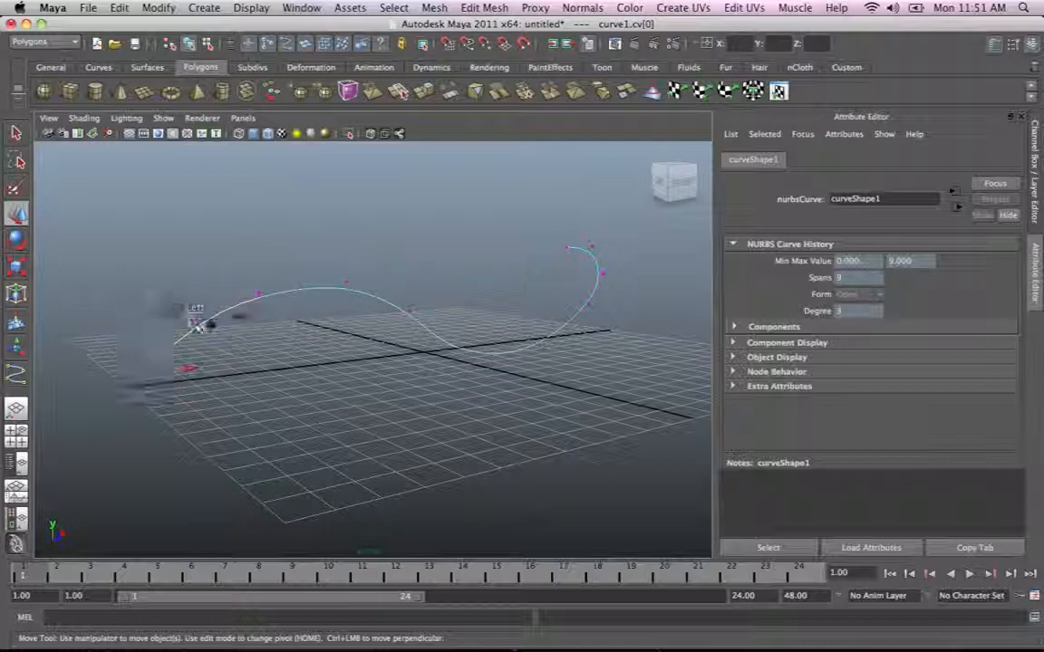
pyautogui.moveTo(118, 359); pyautogui.dragTo(174, 386)
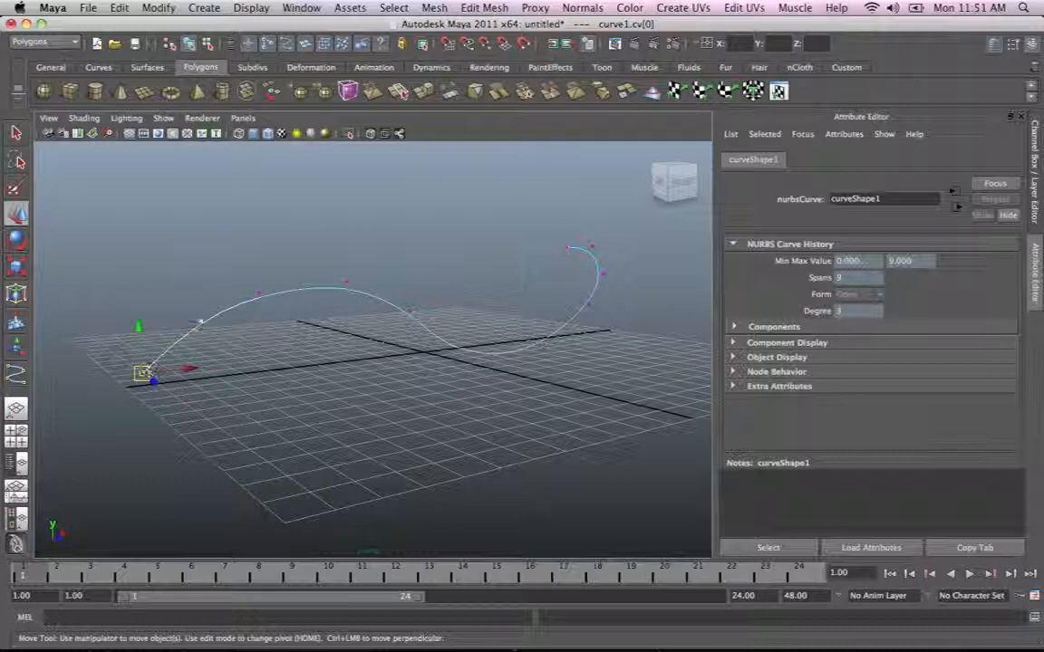
pyautogui.moveTo(184, 306); pyautogui.dragTo(218, 332)
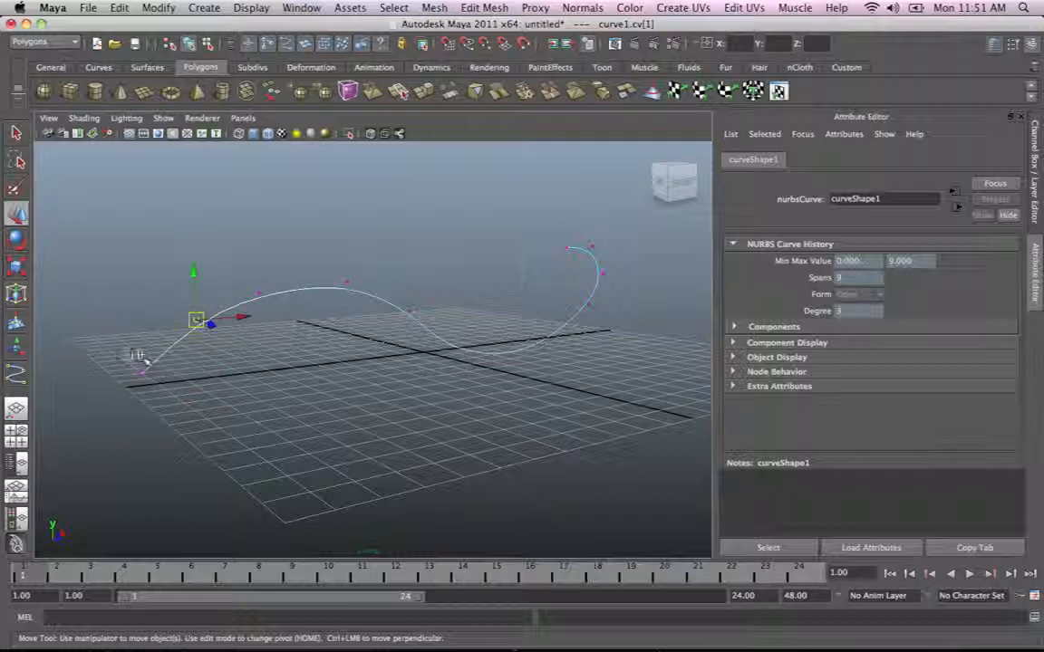
pyautogui.moveTo(136, 355); pyautogui.dragTo(166, 390)
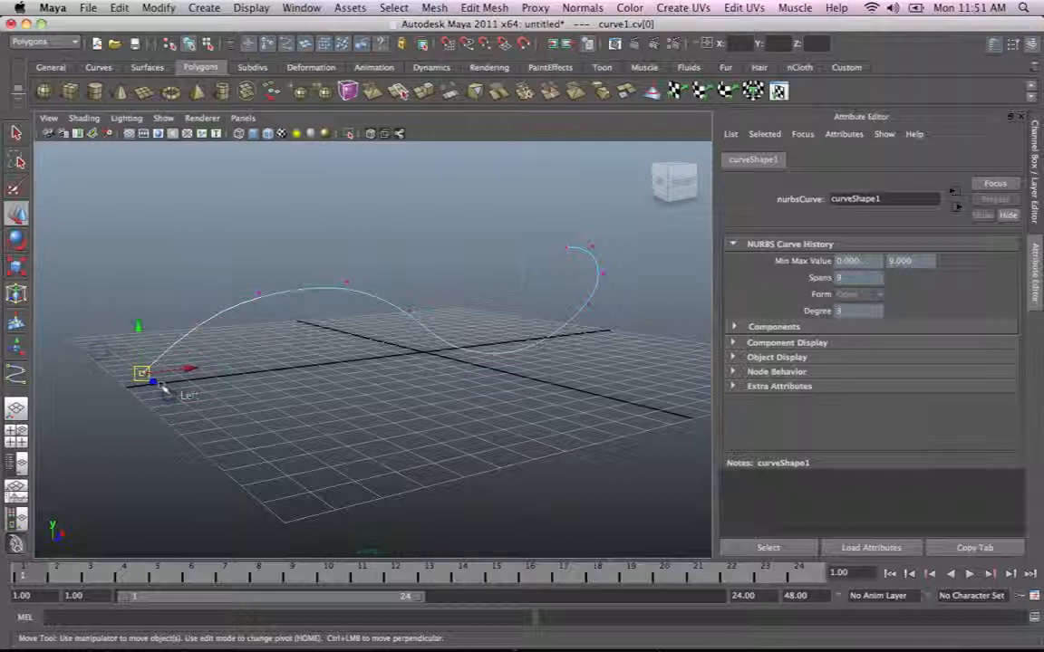
# Step: Try moving the curve's first control vertex, undoing the move and returning the curve to object mode
pyautogui.moveTo(158, 383); pyautogui.dragTo(181, 401)
pyautogui.press('super+z')
pyautogui.moveTo(263, 302); pyautogui.dragTo(328, 283, button='right')
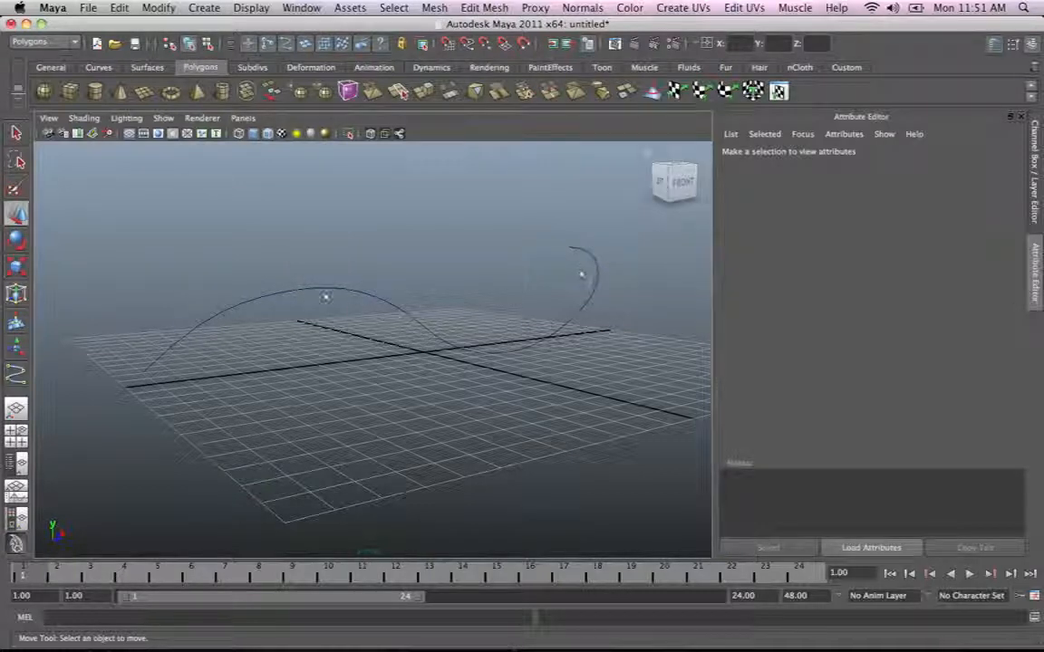
# Step: Create a small rectangular polygon plane on the ground beside the starting end of the curve
pyautogui.moveTo(354, 305)
pyautogui.keyDown('alt'); pyautogui.mouseDown()
pyautogui.moveTo(305, 361)
pyautogui.moveTo(247, 366)
pyautogui.moveTo(338, 373)
pyautogui.moveTo(180, 356)
pyautogui.moveTo(180, 366)
pyautogui.moveTo(298, 342)
pyautogui.moveTo(338, 283)
pyautogui.moveTo(363, 298)
pyautogui.mouseUp(); pyautogui.keyUp('alt')
pyautogui.keyDown('alt'); pyautogui.moveTo(372, 349); pyautogui.dragTo(284, 380); pyautogui.keyUp('alt')
pyautogui.keyDown('alt'); pyautogui.moveTo(284, 380); pyautogui.dragTo(239, 291, button='right'); pyautogui.keyUp('alt')
pyautogui.keyDown('alt'); pyautogui.moveTo(380, 266); pyautogui.dragTo(291, 283); pyautogui.keyUp('alt')
pyautogui.keyDown('alt'); pyautogui.moveTo(291, 283); pyautogui.dragTo(266, 246, button='right'); pyautogui.keyUp('alt')
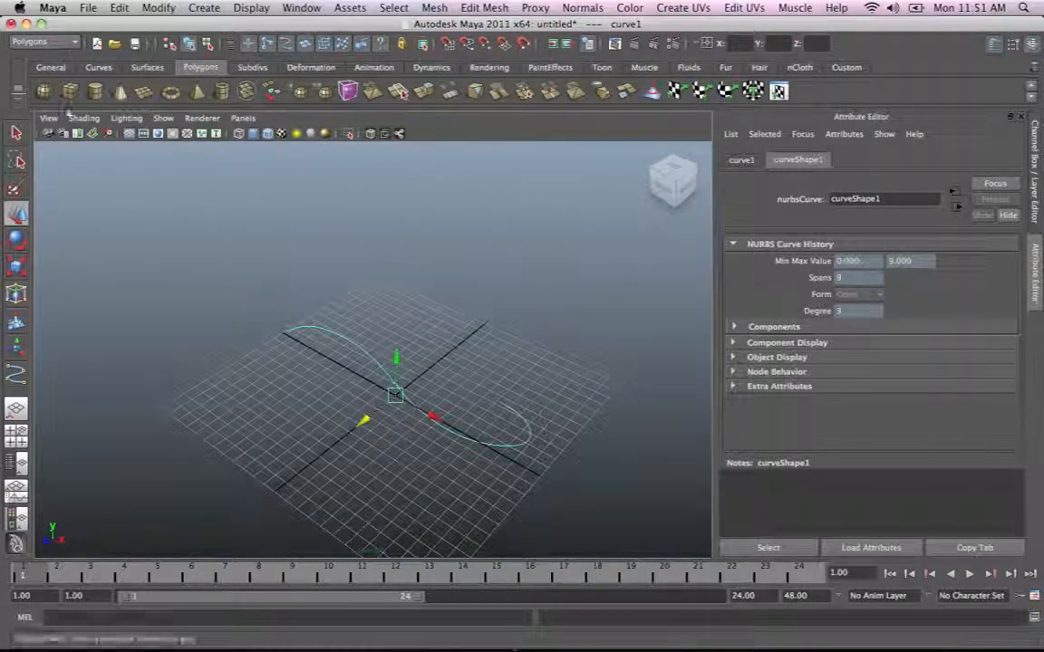
pyautogui.click(143, 91)
pyautogui.moveTo(249, 364); pyautogui.dragTo(288, 373)
pyautogui.keyDown('alt'); pyautogui.moveTo(287, 372); pyautogui.dragTo(497, 392, button='right'); pyautogui.keyUp('alt')
pyautogui.keyDown('alt'); pyautogui.moveTo(440, 387); pyautogui.dragTo(566, 344, button='middle'); pyautogui.keyUp('alt')
pyautogui.keyDown('alt'); pyautogui.moveTo(553, 331); pyautogui.dragTo(456, 319, button='right'); pyautogui.keyUp('alt')
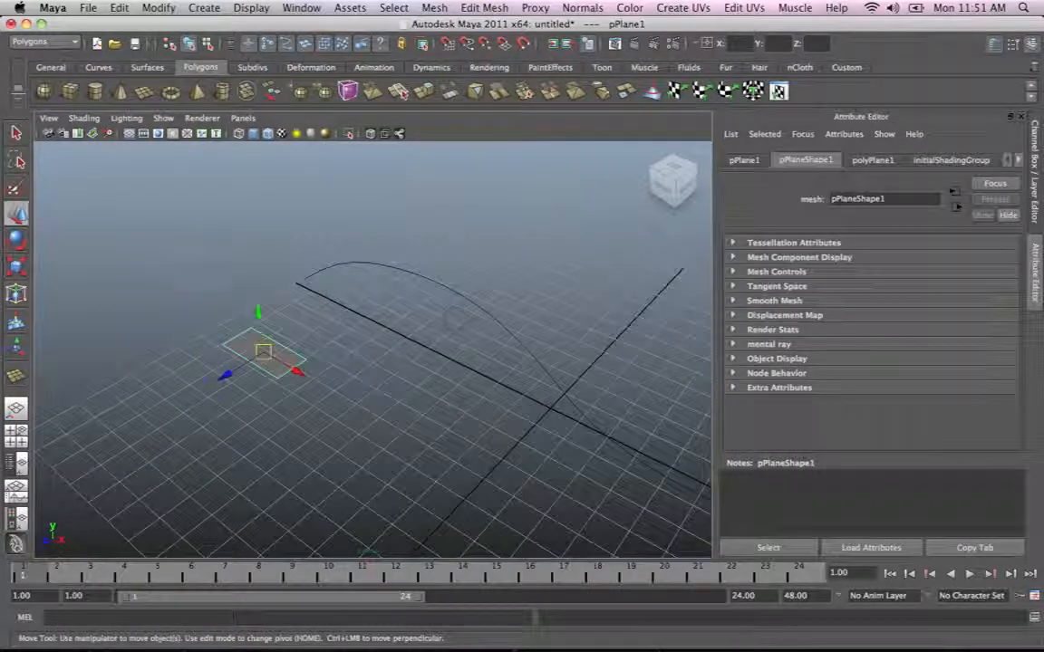
# Step: Hide the perspective grid and scale the polygon plane down uniformly to about half its size
pyautogui.click(132, 135)
pyautogui.keyDown('alt'); pyautogui.moveTo(426, 365); pyautogui.dragTo(533, 323); pyautogui.keyUp('alt')
pyautogui.click(415, 235)
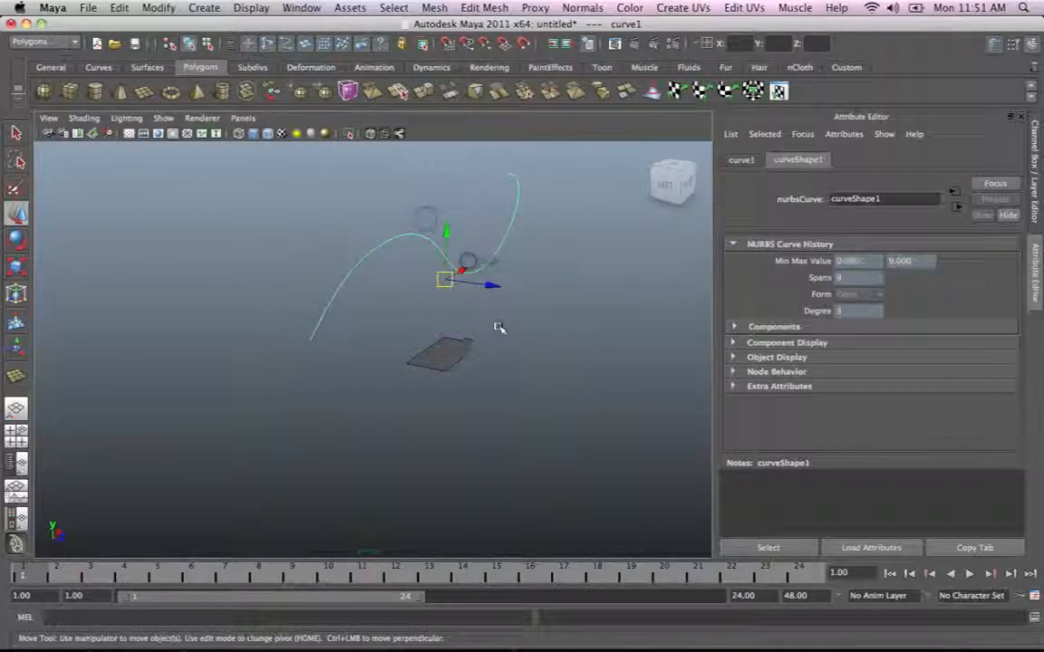
pyautogui.click(444, 353)
pyautogui.keyDown('alt'); pyautogui.moveTo(444, 354); pyautogui.dragTo(272, 385); pyautogui.keyUp('alt')
pyautogui.press('r')
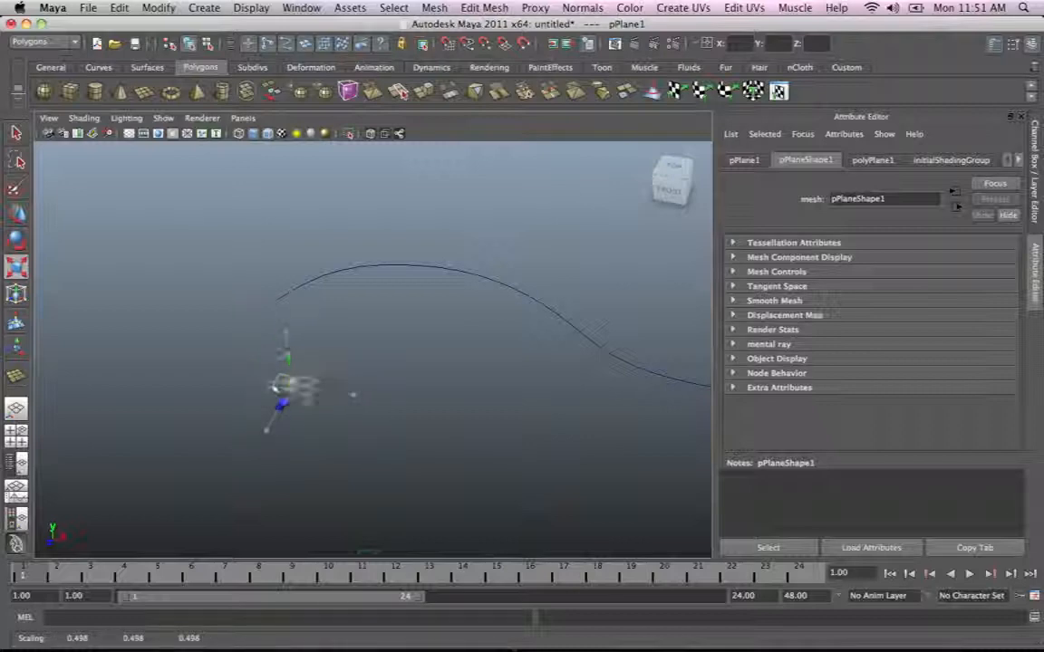
pyautogui.click(369, 359)
pyautogui.click(292, 384)
pyautogui.keyDown('alt'); pyautogui.moveTo(426, 426); pyautogui.dragTo(325, 382); pyautogui.keyUp('alt')
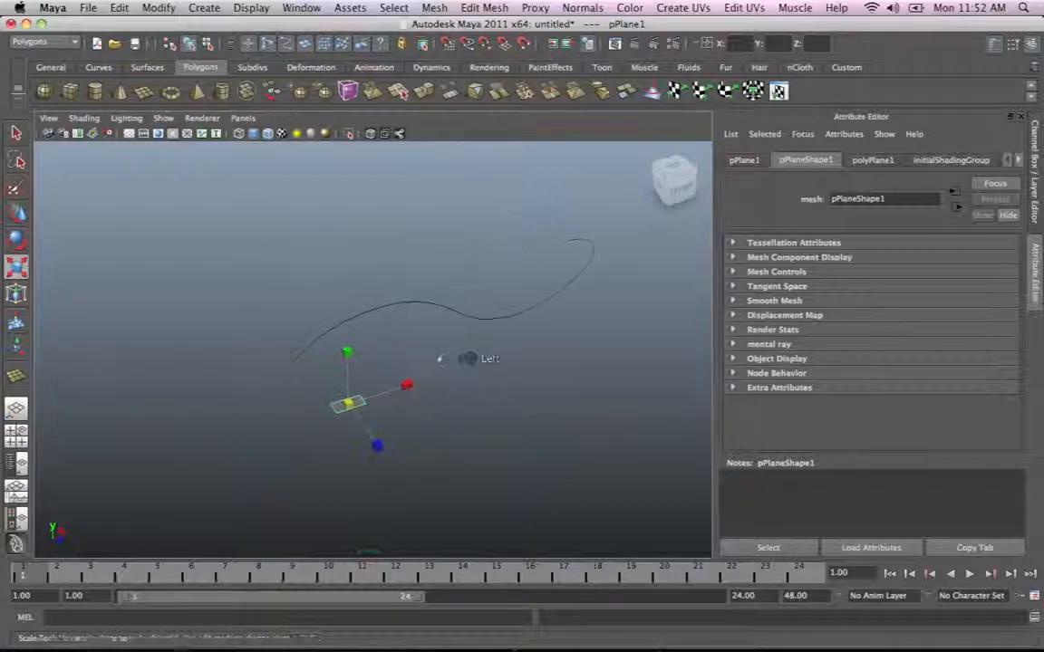
pyautogui.click(431, 356)
pyautogui.keyDown('alt'); pyautogui.moveTo(431, 356); pyautogui.dragTo(366, 423); pyautogui.keyUp('alt')
pyautogui.moveTo(274, 376); pyautogui.dragTo(396, 396)
pyautogui.keyDown('alt'); pyautogui.moveTo(469, 337); pyautogui.dragTo(362, 358); pyautogui.keyUp('alt')
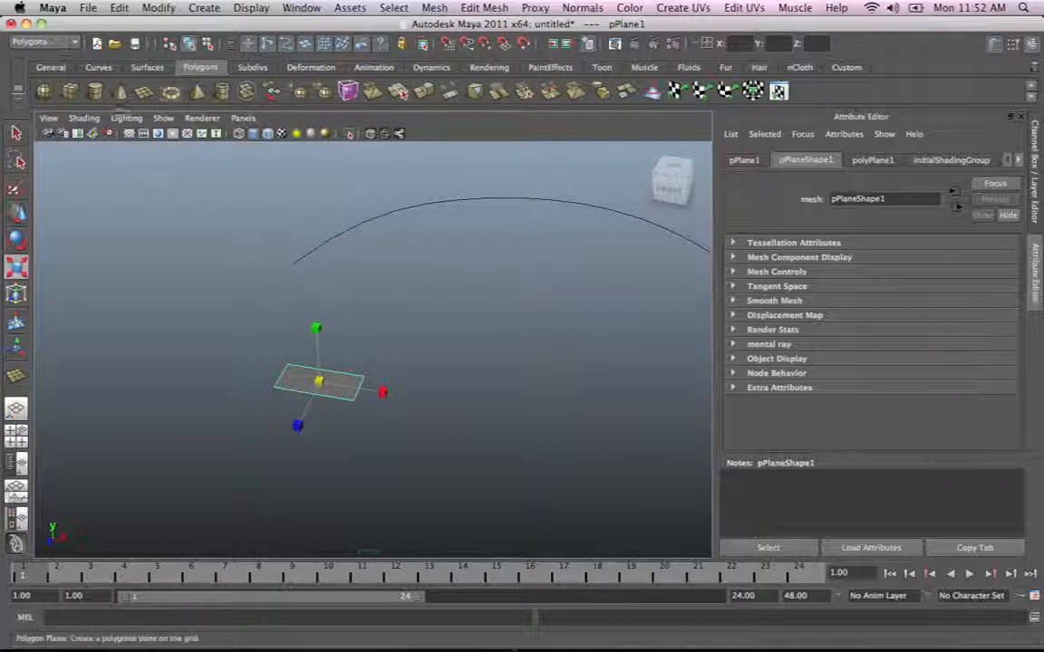
# Step: Move the polygon plane with curve snapping enabled so it sits on the starting end of the curve
pyautogui.click(18, 216)
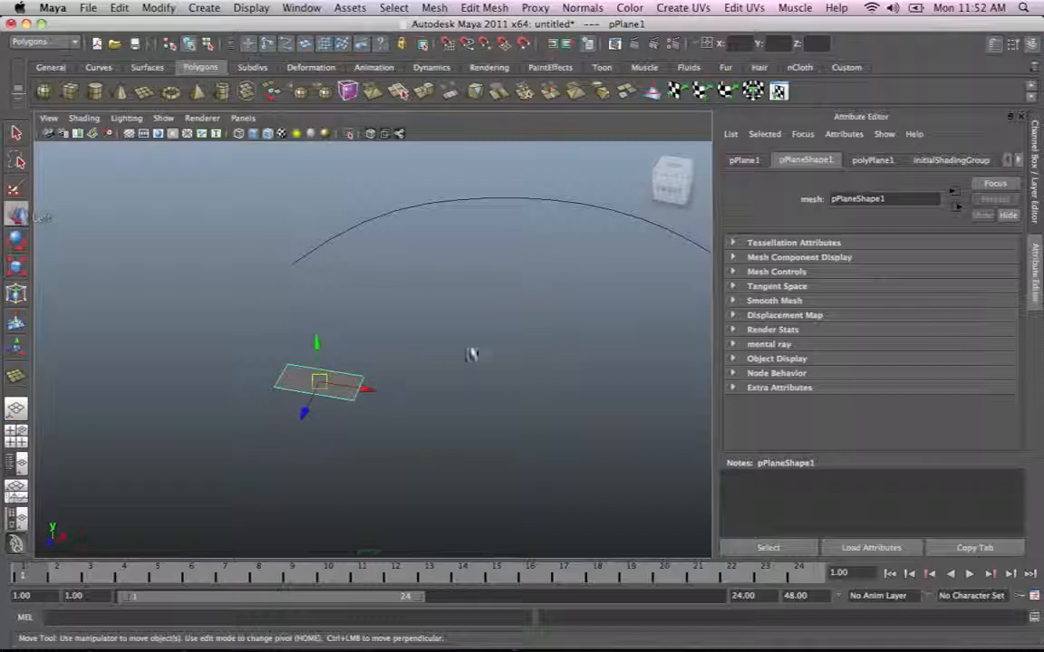
pyautogui.moveTo(322, 377); pyautogui.dragTo(301, 365)
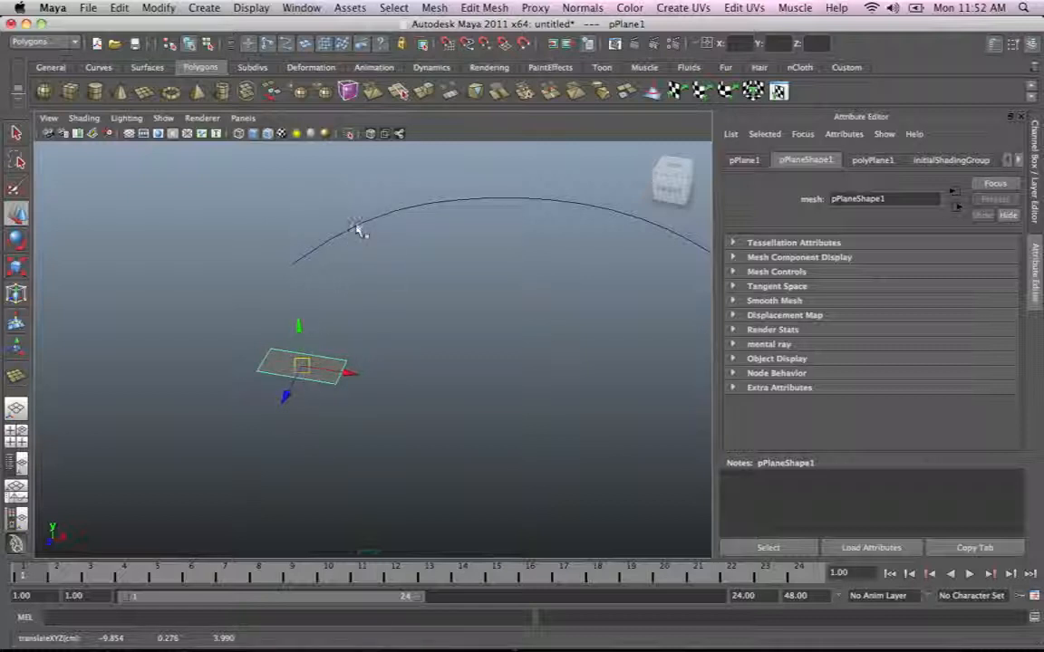
pyautogui.click(467, 45)
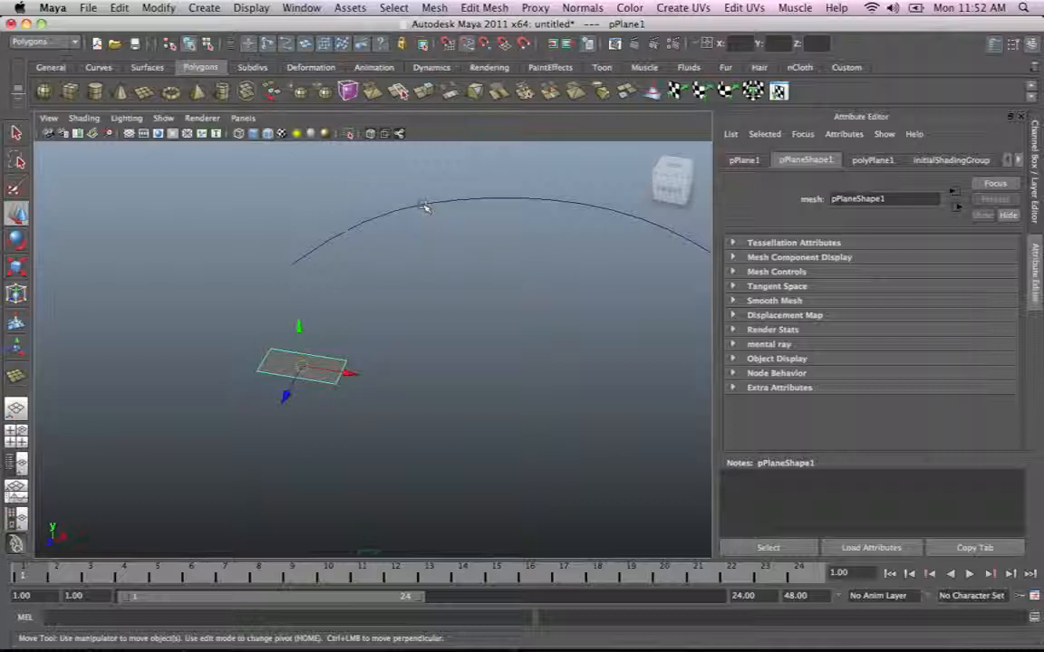
pyautogui.moveTo(426, 203); pyautogui.dragTo(394, 211, button='middle')
pyautogui.moveTo(455, 194); pyautogui.dragTo(542, 170)
pyautogui.moveTo(469, 205); pyautogui.dragTo(248, 281)
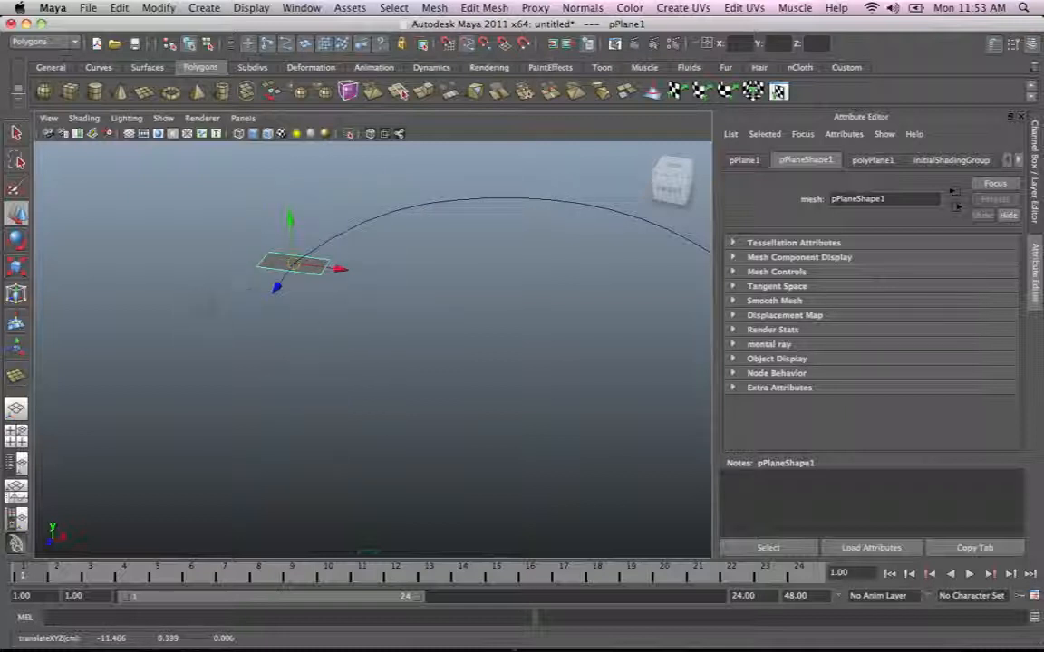
# Step: Examine the plane's placement at the curve's start up close, and select the curve to review its full path
pyautogui.press('f')
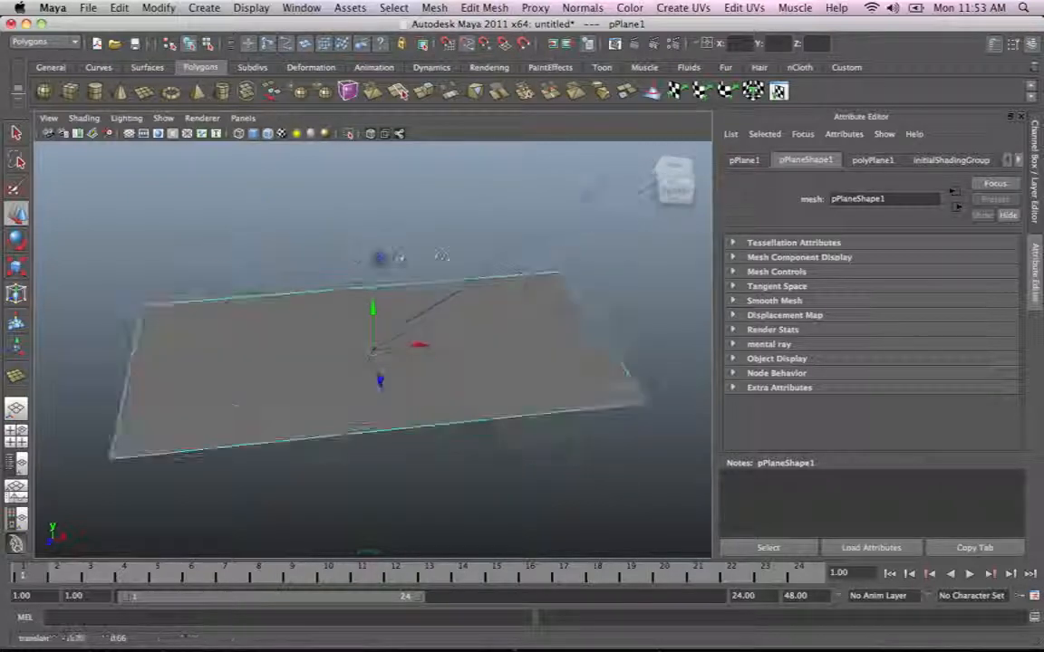
pyautogui.keyDown('alt'); pyautogui.moveTo(441, 255); pyautogui.dragTo(280, 291); pyautogui.keyUp('alt')
pyautogui.keyDown('alt'); pyautogui.moveTo(280, 291); pyautogui.dragTo(221, 236, button='right'); pyautogui.keyUp('alt')
pyautogui.keyDown('alt'); pyautogui.moveTo(221, 235); pyautogui.dragTo(505, 298); pyautogui.keyUp('alt')
pyautogui.keyDown('alt'); pyautogui.moveTo(432, 315); pyautogui.dragTo(323, 276, button='right'); pyautogui.keyUp('alt')
pyautogui.keyDown('alt'); pyautogui.moveTo(461, 304); pyautogui.dragTo(291, 321, button='middle'); pyautogui.keyUp('alt')
pyautogui.keyDown('alt'); pyautogui.moveTo(291, 321); pyautogui.dragTo(507, 302); pyautogui.keyUp('alt')
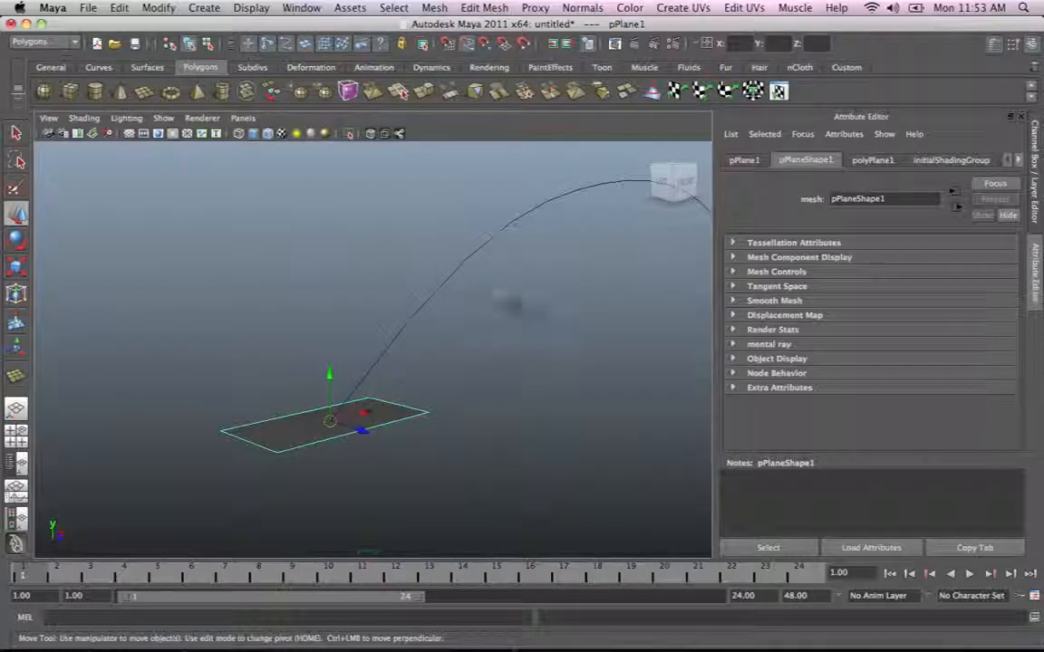
pyautogui.moveTo(541, 265); pyautogui.dragTo(534, 263)
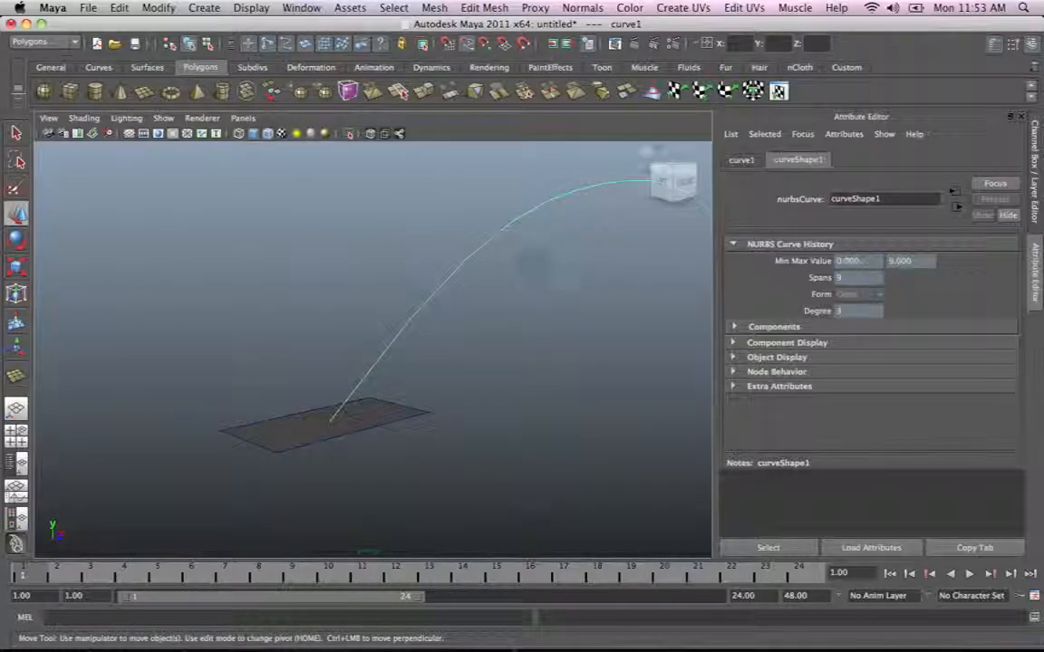
pyautogui.keyDown('alt'); pyautogui.moveTo(482, 302); pyautogui.dragTo(310, 287, button='right'); pyautogui.keyUp('alt')
pyautogui.keyDown('alt'); pyautogui.moveTo(405, 302); pyautogui.dragTo(300, 271, button='middle'); pyautogui.keyUp('alt')
pyautogui.keyDown('alt'); pyautogui.moveTo(385, 272); pyautogui.dragTo(372, 270, button='right'); pyautogui.keyUp('alt')
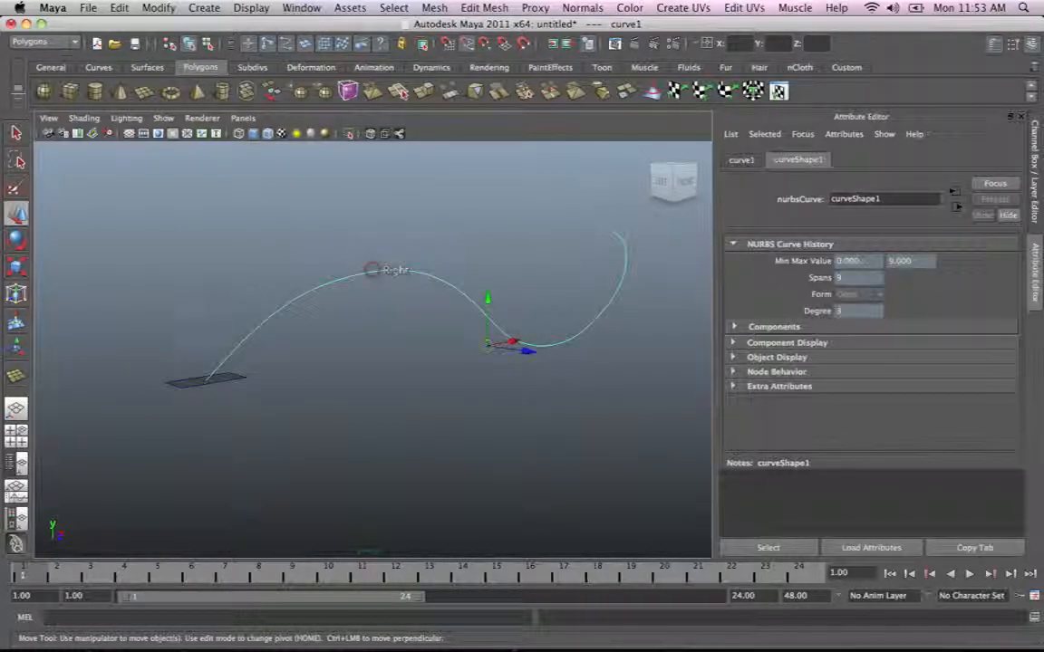
pyautogui.keyDown('alt'); pyautogui.moveTo(292, 333); pyautogui.dragTo(408, 328, button='right'); pyautogui.keyUp('alt')
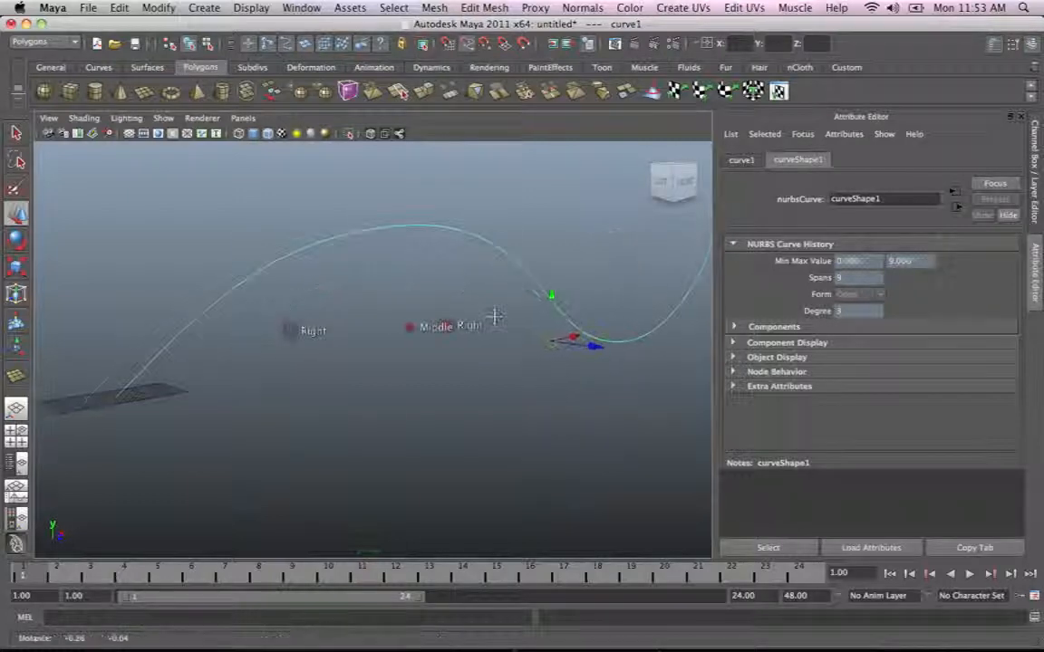
# Step: Examine how the flat plane sits against the rising start of the curve
pyautogui.keyDown('alt'); pyautogui.moveTo(410, 328); pyautogui.dragTo(509, 312, button='middle'); pyautogui.keyUp('alt')
pyautogui.moveTo(313, 360); pyautogui.dragTo(354, 384)
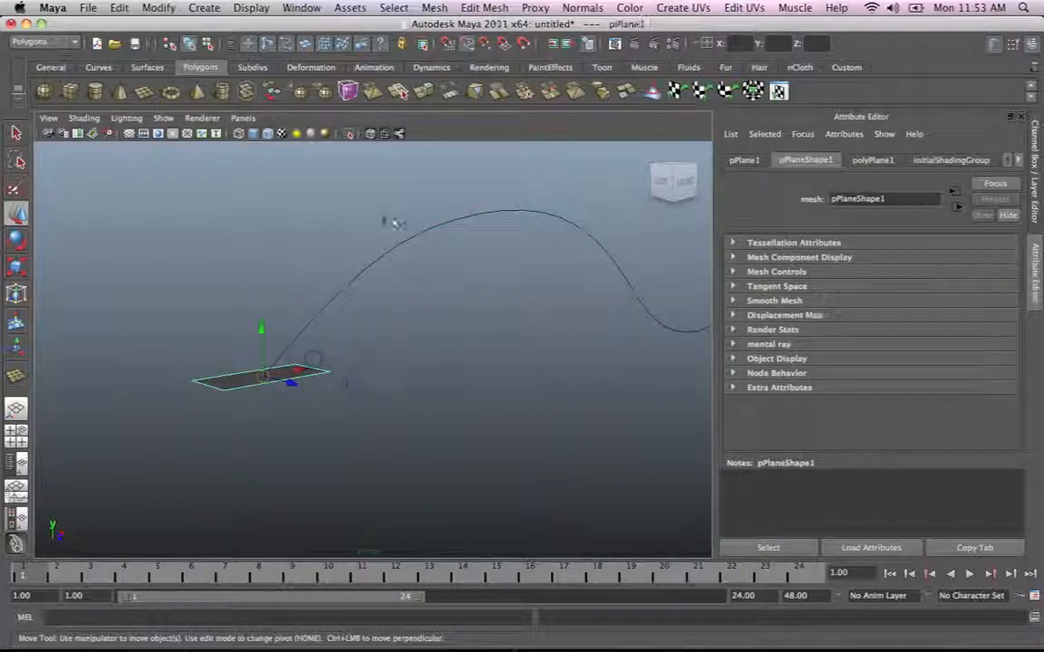
pyautogui.moveTo(386, 221); pyautogui.dragTo(476, 266)
pyautogui.keyDown('alt'); pyautogui.moveTo(350, 310); pyautogui.dragTo(383, 307, button='right'); pyautogui.keyUp('alt')
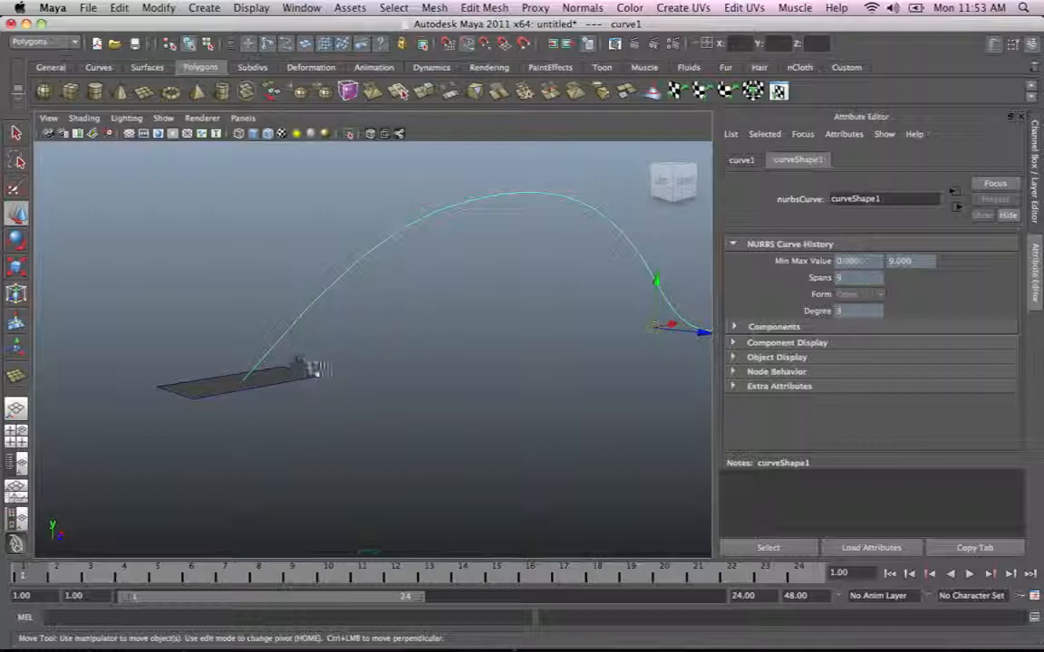
pyautogui.moveTo(338, 388); pyautogui.dragTo(341, 390)
pyautogui.keyDown('alt'); pyautogui.moveTo(447, 341); pyautogui.dragTo(364, 346, button='right'); pyautogui.keyUp('alt')
pyautogui.moveTo(364, 348)
pyautogui.keyDown('alt'); pyautogui.mouseDown()
pyautogui.moveTo(291, 356)
pyautogui.moveTo(350, 341)
pyautogui.mouseUp(); pyautogui.keyUp('alt')
pyautogui.keyDown('alt'); pyautogui.moveTo(350, 341); pyautogui.dragTo(432, 361, button='right'); pyautogui.keyUp('alt')
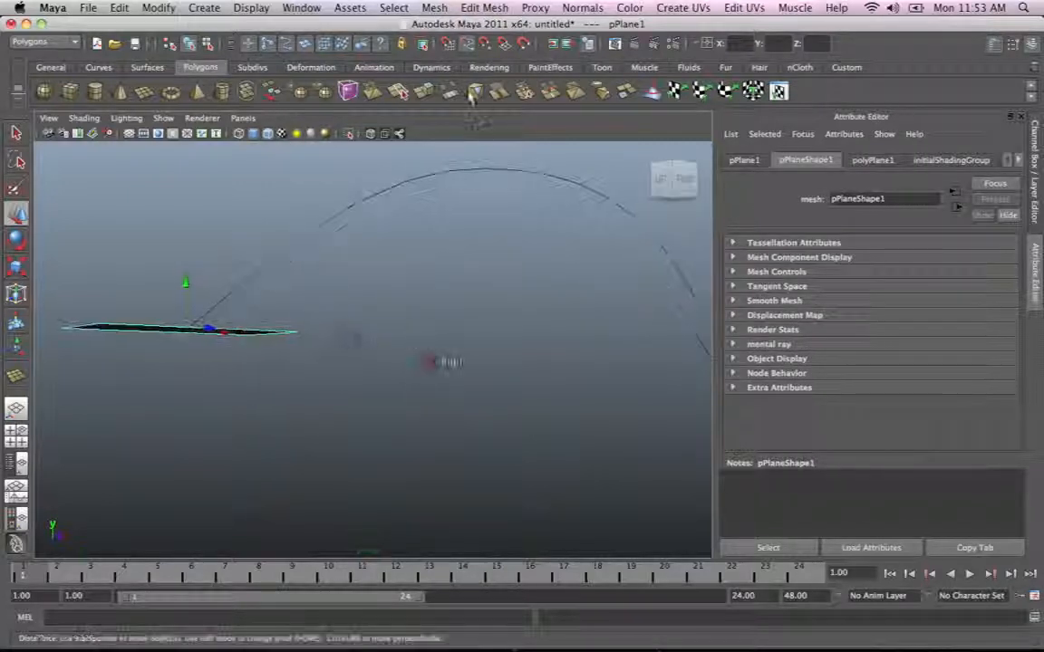
pyautogui.keyDown('alt'); pyautogui.moveTo(314, 291); pyautogui.dragTo(420, 294, button='middle'); pyautogui.keyUp('alt')
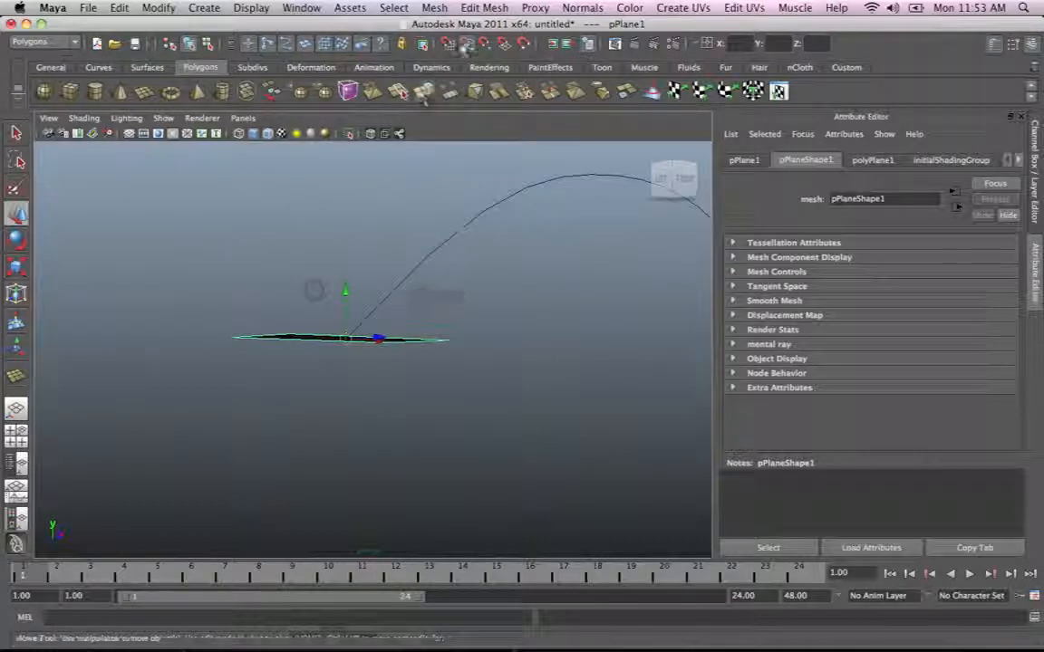
pyautogui.keyDown('alt'); pyautogui.moveTo(472, 272); pyautogui.dragTo(353, 347); pyautogui.keyUp('alt')
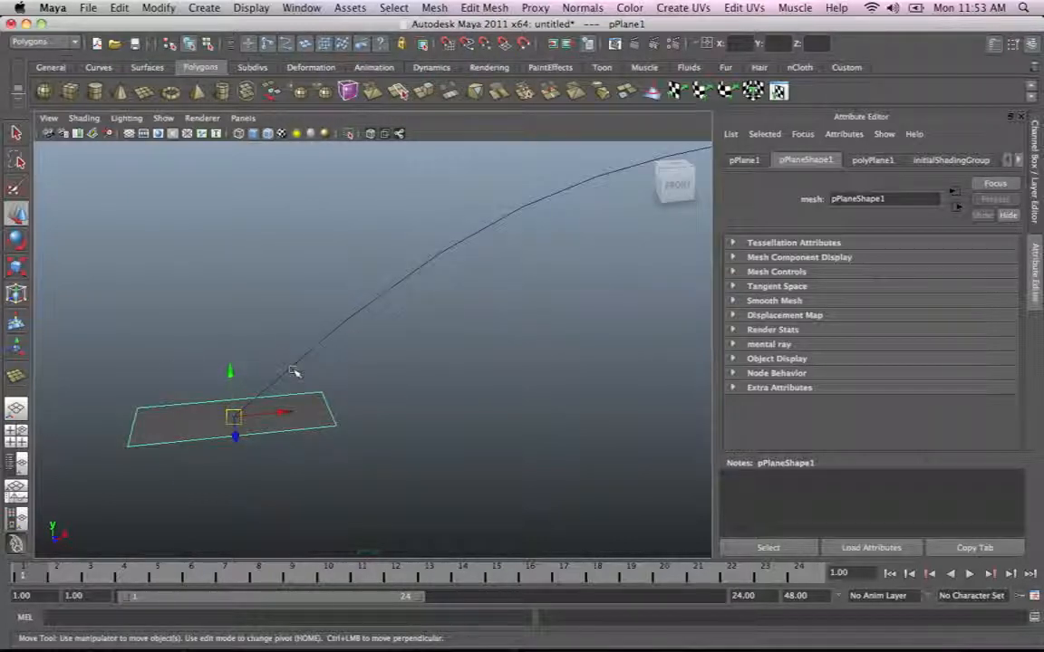
# Step: Rotate the polygon plane about Z to roughly -48 degrees so it faces along the curve's starting direction
pyautogui.press('e')
pyautogui.keyDown('alt'); pyautogui.moveTo(328, 355); pyautogui.dragTo(406, 340); pyautogui.keyUp('alt')
pyautogui.keyDown('alt'); pyautogui.moveTo(582, 341); pyautogui.dragTo(526, 347); pyautogui.keyUp('alt')
pyautogui.moveTo(463, 379); pyautogui.dragTo(466, 390)
pyautogui.keyDown('alt'); pyautogui.moveTo(617, 340); pyautogui.dragTo(496, 335); pyautogui.keyUp('alt')
pyautogui.keyDown('alt'); pyautogui.moveTo(496, 335); pyautogui.dragTo(619, 331, button='middle'); pyautogui.keyUp('alt')
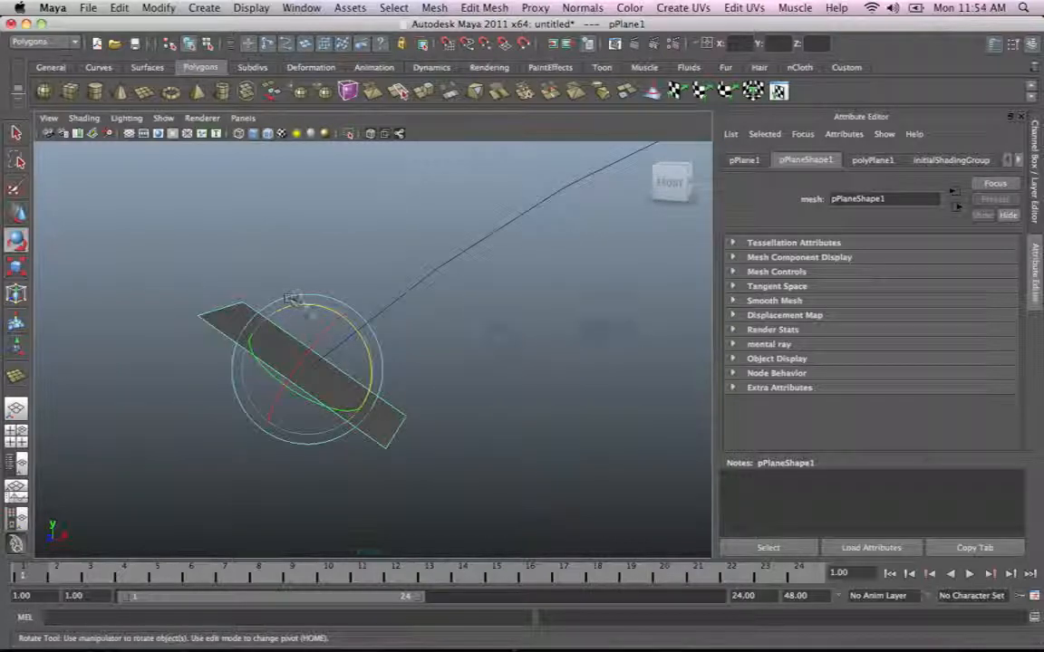
pyautogui.moveTo(309, 304); pyautogui.dragTo(393, 285)
pyautogui.keyDown('alt'); pyautogui.moveTo(524, 305); pyautogui.dragTo(576, 342); pyautogui.keyUp('alt')
pyautogui.keyDown('alt'); pyautogui.moveTo(620, 328); pyautogui.dragTo(589, 319, button='right'); pyautogui.keyUp('alt')
pyautogui.keyDown('alt'); pyautogui.moveTo(512, 331); pyautogui.dragTo(434, 350, button='middle'); pyautogui.keyUp('alt')
pyautogui.keyDown('alt'); pyautogui.moveTo(415, 322); pyautogui.dragTo(519, 330, button='right'); pyautogui.keyUp('alt')
pyautogui.keyDown('alt'); pyautogui.moveTo(538, 329); pyautogui.dragTo(555, 336); pyautogui.keyUp('alt')
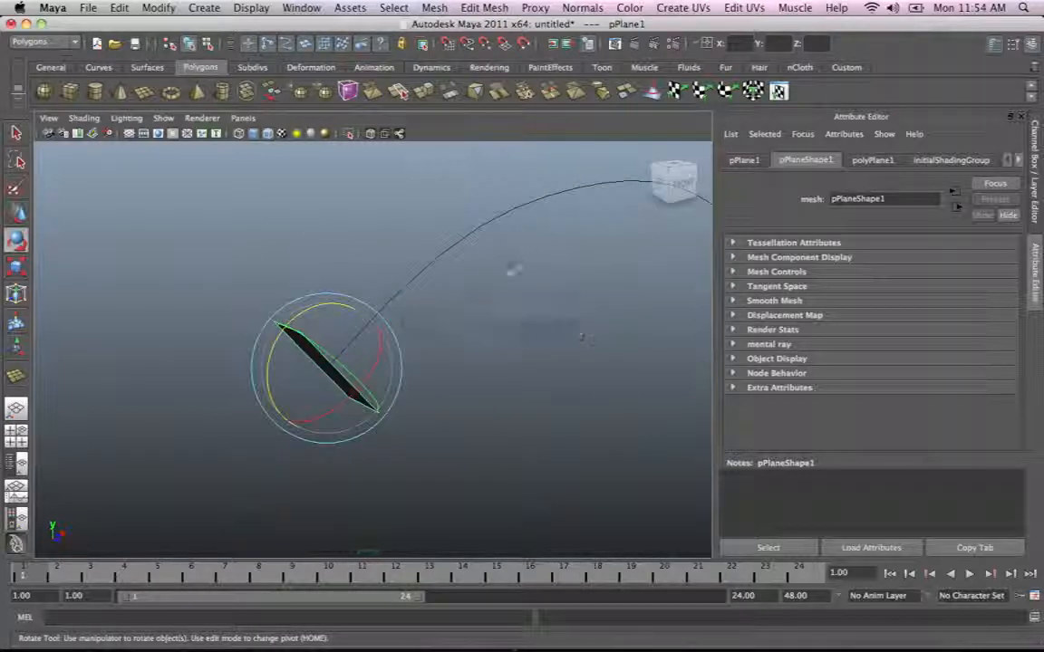
pyautogui.click(291, 315)
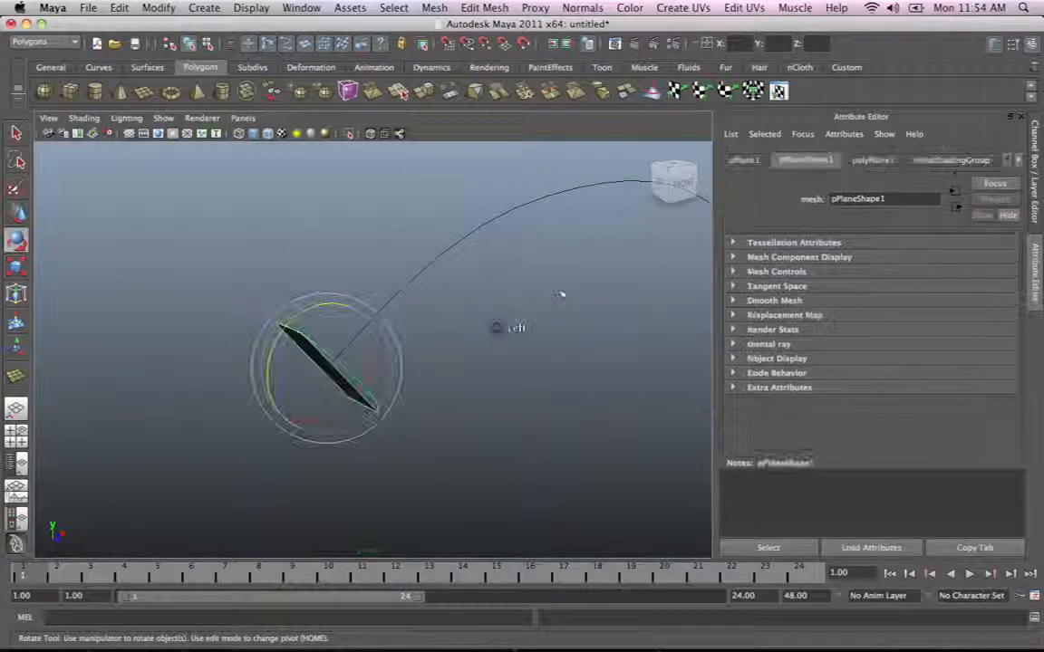
# Step: Select the tilted polygon plane and add the curve to the selection
pyautogui.moveTo(560, 294)
pyautogui.keyDown('alt'); pyautogui.mouseDown()
pyautogui.moveTo(617, 289)
pyautogui.moveTo(503, 318)
pyautogui.mouseUp(); pyautogui.keyUp('alt')
pyautogui.click(347, 228)
pyautogui.keyDown('alt'); pyautogui.moveTo(497, 378); pyautogui.dragTo(222, 354, button='middle'); pyautogui.keyUp('alt')
pyautogui.keyDown('alt'); pyautogui.moveTo(401, 351); pyautogui.dragTo(452, 342); pyautogui.keyUp('alt')
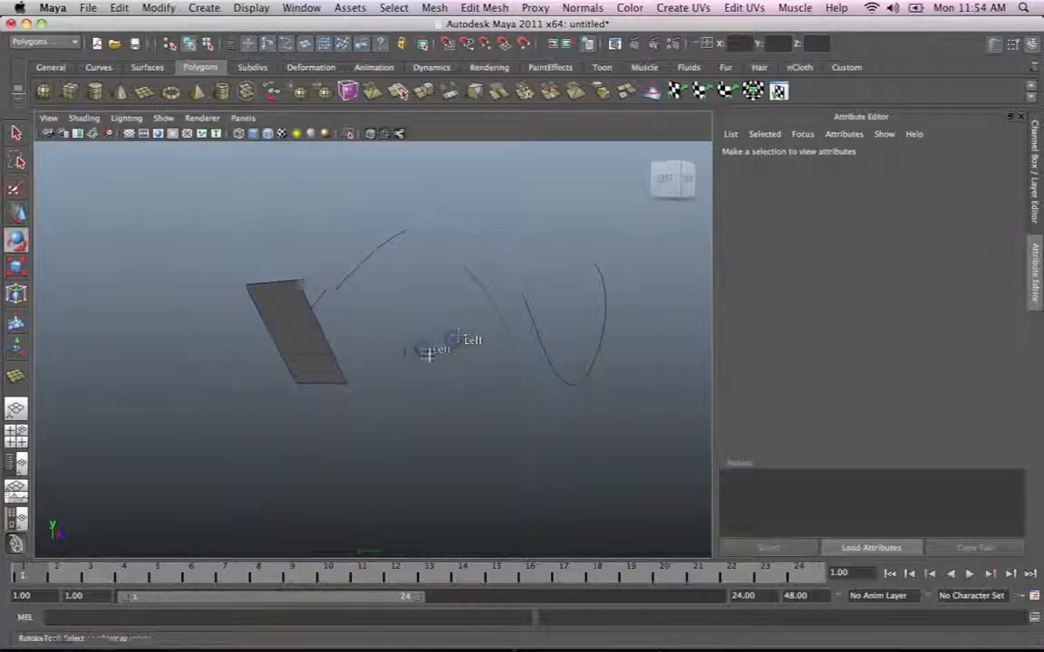
pyautogui.keyDown('alt'); pyautogui.moveTo(452, 341); pyautogui.dragTo(415, 363, button='middle'); pyautogui.keyUp('alt')
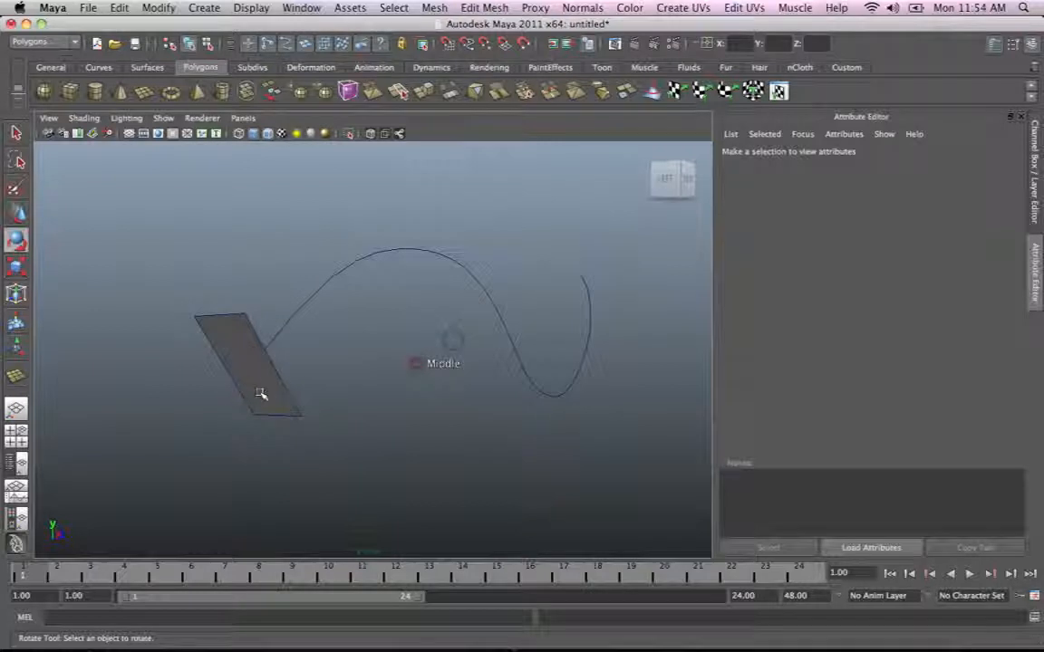
pyautogui.click(233, 325)
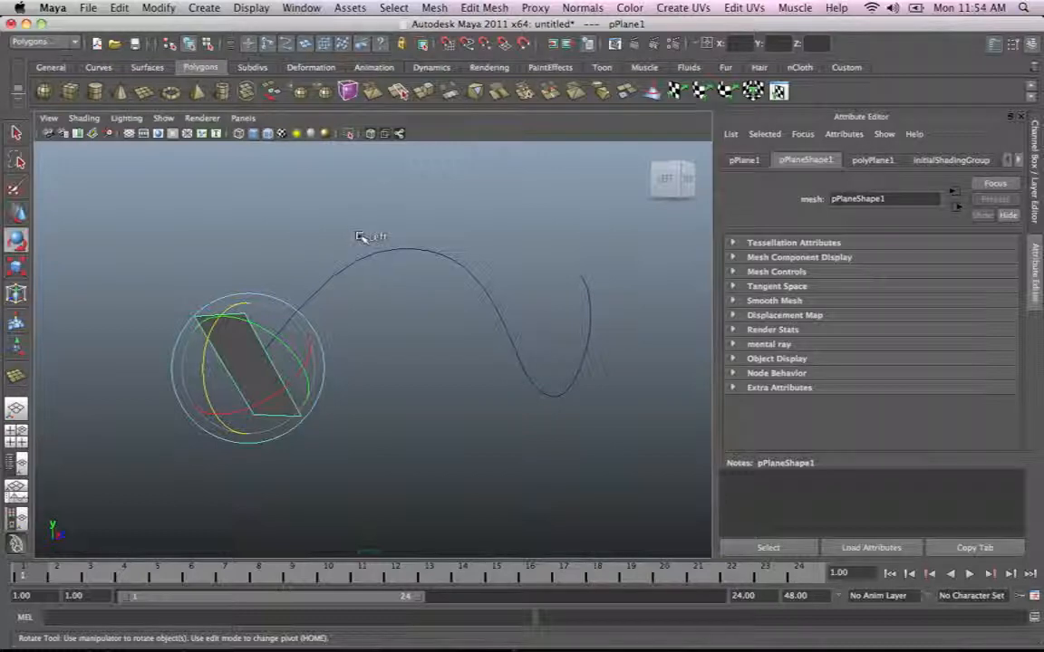
pyautogui.click(402, 257)
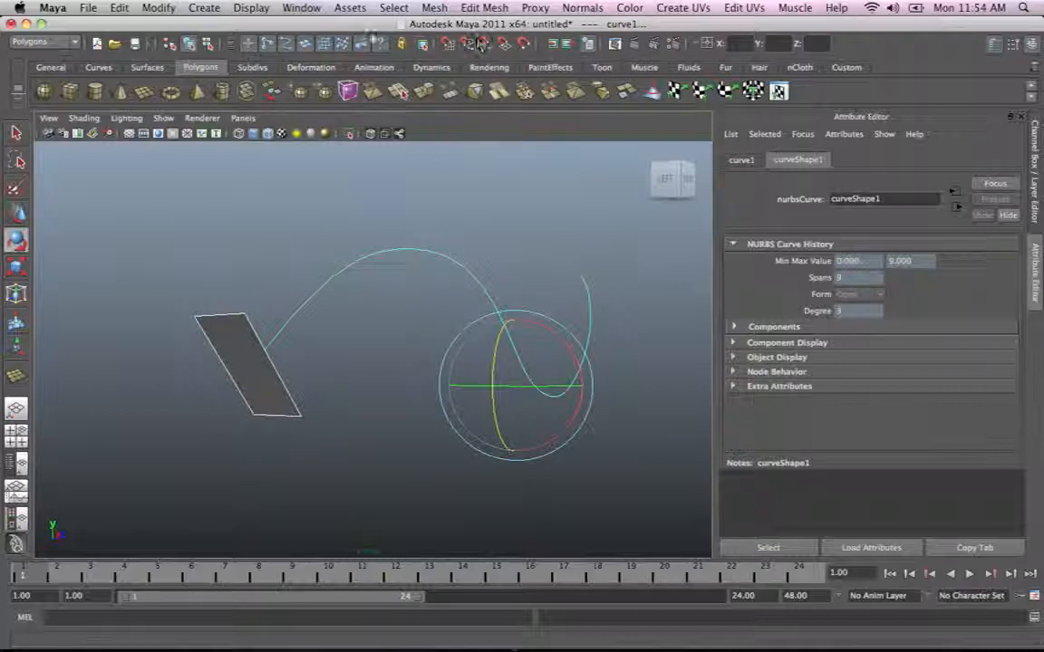
# Step: Open the Extrude Face options and reset the settings to their defaults
pyautogui.click(501, 7)
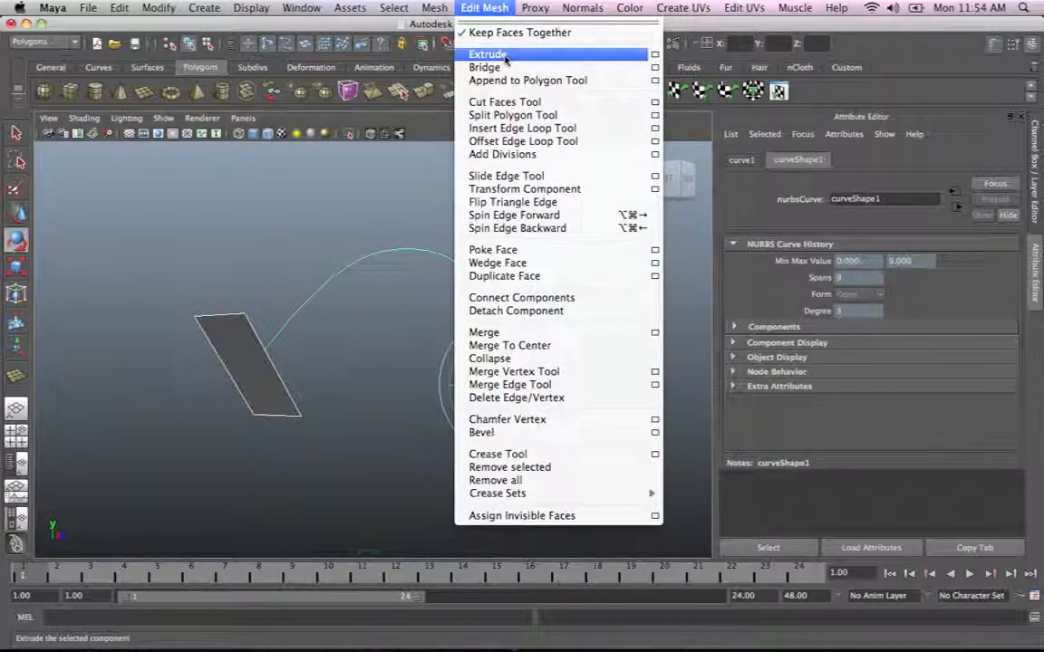
pyautogui.click(656, 56)
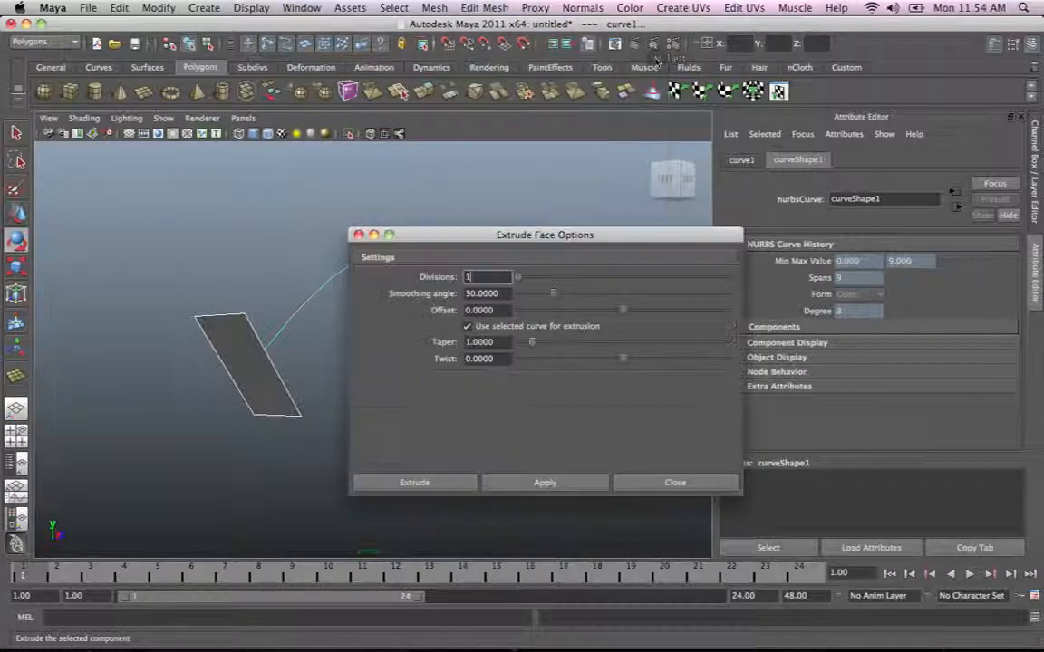
pyautogui.moveTo(605, 238); pyautogui.dragTo(709, 121)
pyautogui.click(469, 136)
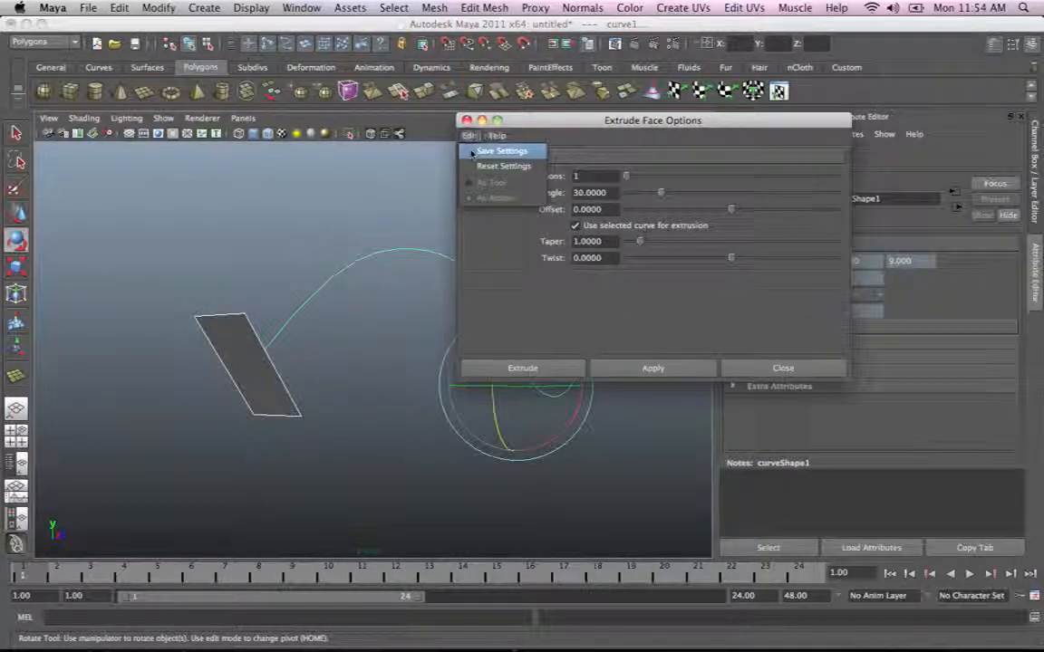
pyautogui.click(489, 166)
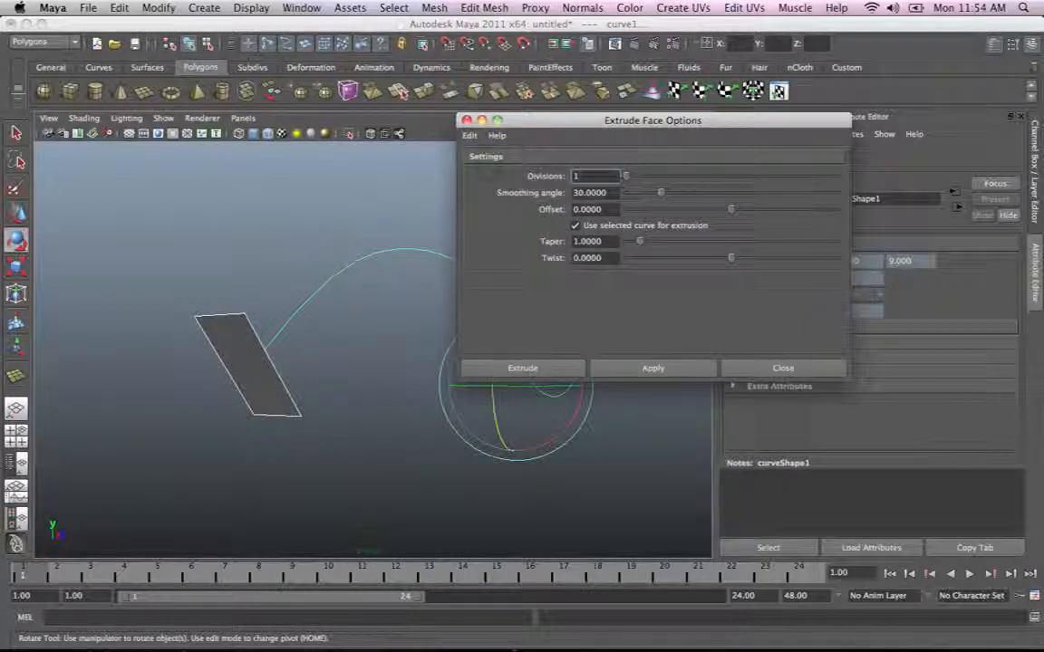
# Step: Extrude the plane along the selected curve with 12 divisions, then close the extrude options
pyautogui.moveTo(646, 125); pyautogui.dragTo(785, 73)
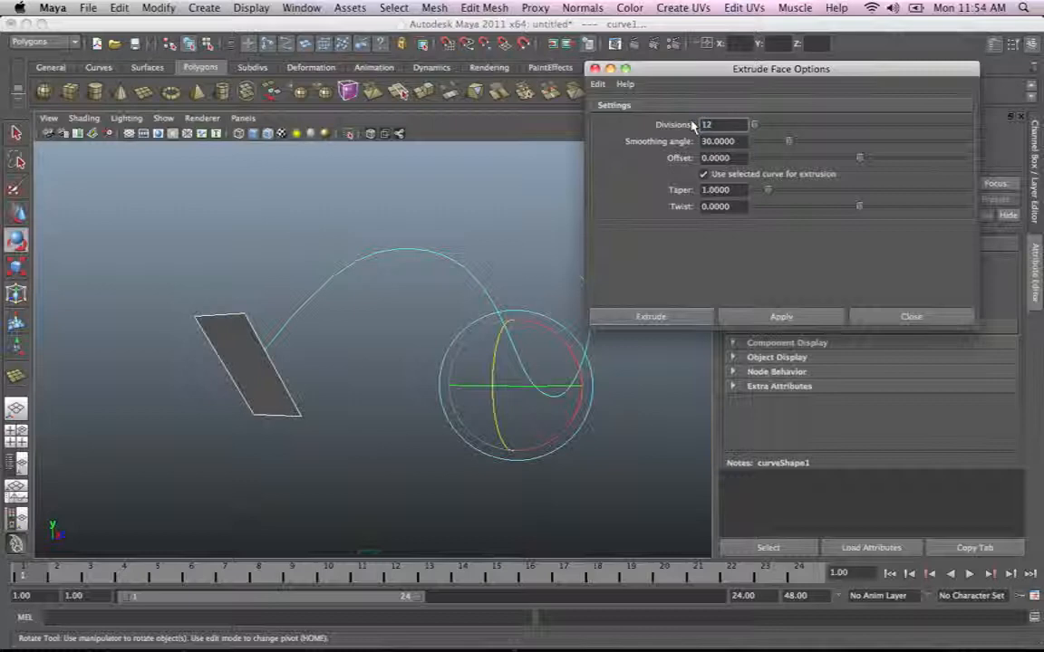
pyautogui.moveTo(791, 74); pyautogui.dragTo(667, 71)
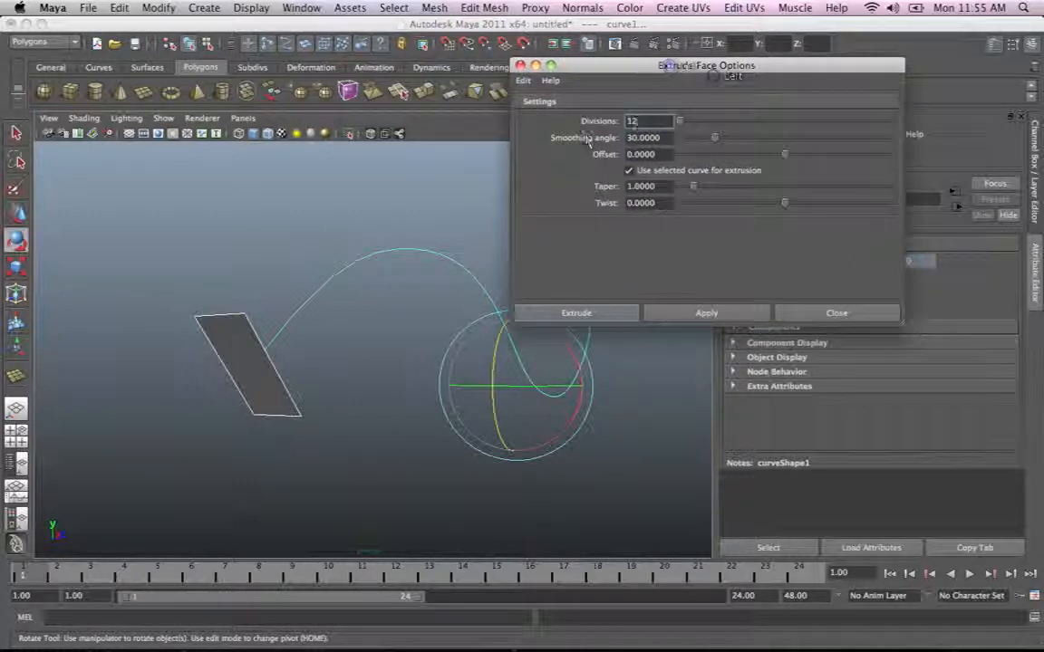
pyautogui.moveTo(698, 65); pyautogui.dragTo(664, 65)
pyautogui.press('Tab')
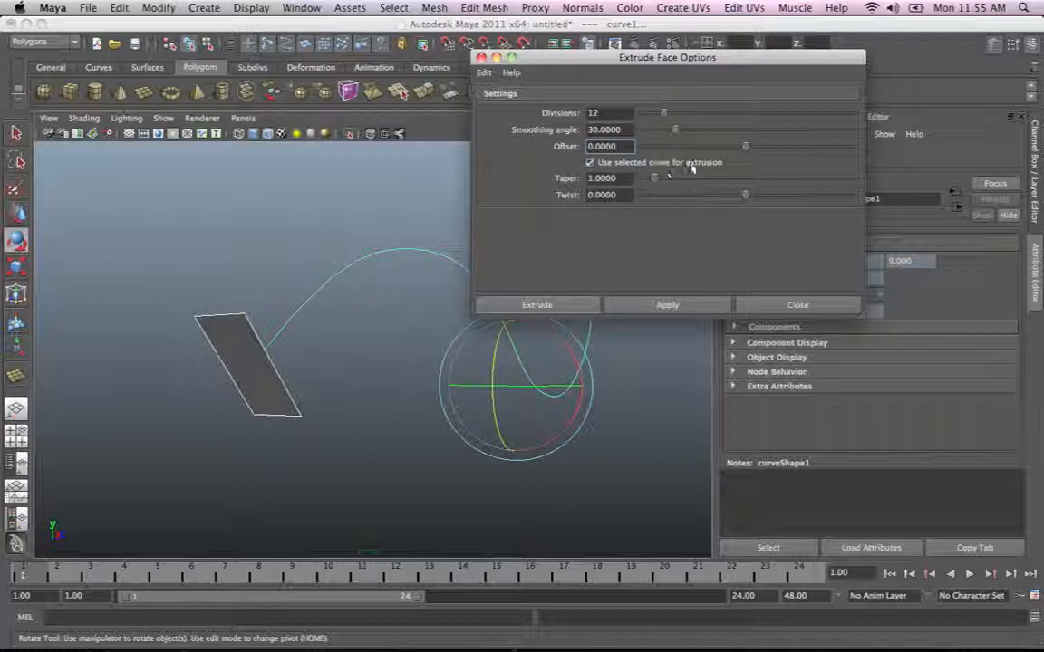
pyautogui.click(591, 163)
pyautogui.click(662, 305)
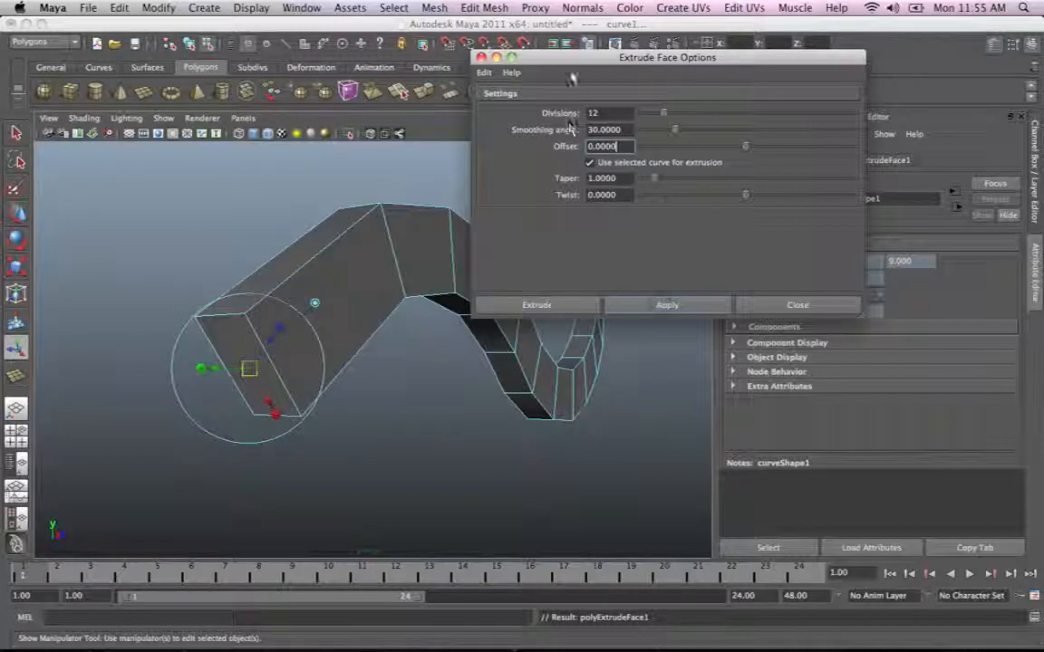
pyautogui.moveTo(576, 69); pyautogui.dragTo(655, 115)
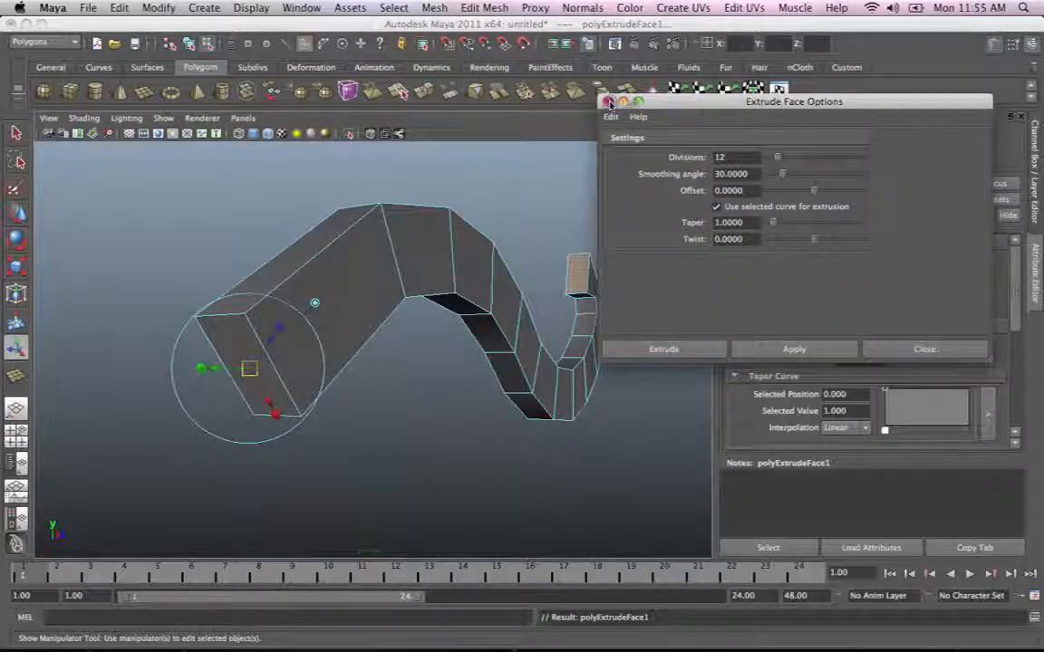
pyautogui.click(609, 103)
# Step: Set the divisions of the plane's extrusion to 24 in its history attributes
pyautogui.keyDown('alt'); pyautogui.moveTo(502, 299); pyautogui.dragTo(353, 317); pyautogui.keyUp('alt')
pyautogui.keyDown('alt'); pyautogui.moveTo(354, 317); pyautogui.dragTo(452, 303, button='right'); pyautogui.keyUp('alt')
pyautogui.keyDown('alt'); pyautogui.moveTo(451, 304); pyautogui.dragTo(426, 299); pyautogui.keyUp('alt')
pyautogui.keyDown('alt'); pyautogui.moveTo(426, 299); pyautogui.dragTo(381, 294, button='right'); pyautogui.keyUp('alt')
pyautogui.keyDown('alt'); pyautogui.moveTo(380, 294); pyautogui.dragTo(493, 324); pyautogui.keyUp('alt')
pyautogui.press('t')
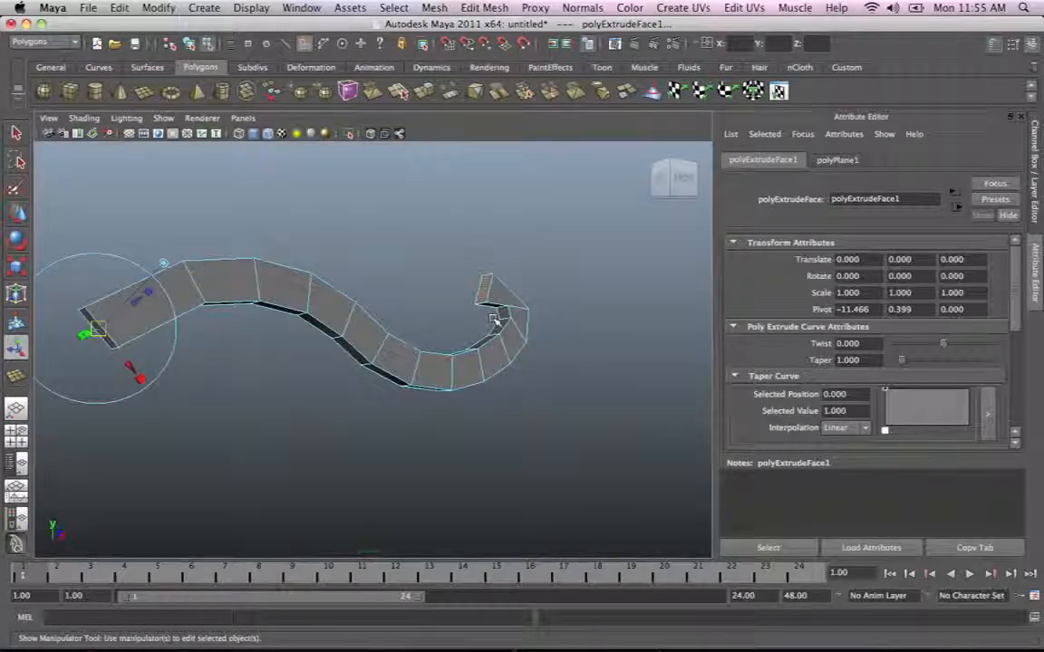
pyautogui.hotkey('ctrl', 'a')
pyautogui.moveTo(694, 268)
pyautogui.keyDown('alt'); pyautogui.mouseDown()
pyautogui.moveTo(583, 274)
pyautogui.moveTo(660, 291)
pyautogui.moveTo(698, 274)
pyautogui.mouseUp(); pyautogui.keyUp('alt')
pyautogui.scroll(-5, 997, 299)
pyautogui.moveTo(1004, 336); pyautogui.dragTo(721, 388, button='middle')
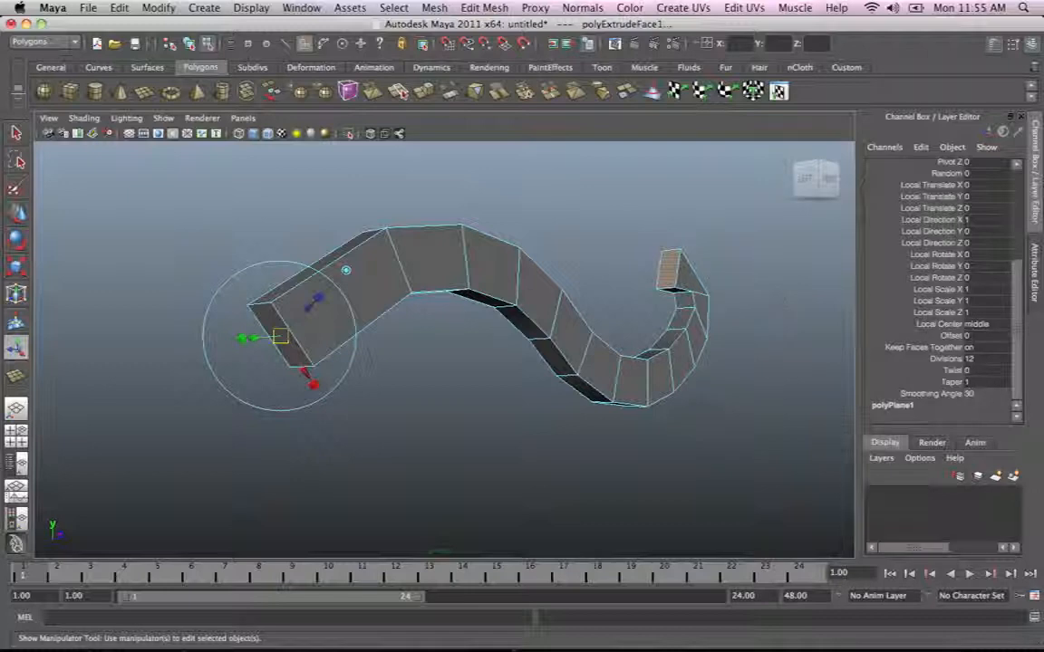
pyautogui.moveTo(1019, 286)
pyautogui.mouseDown()
pyautogui.moveTo(1015, 176)
pyautogui.moveTo(1020, 304)
pyautogui.mouseUp()
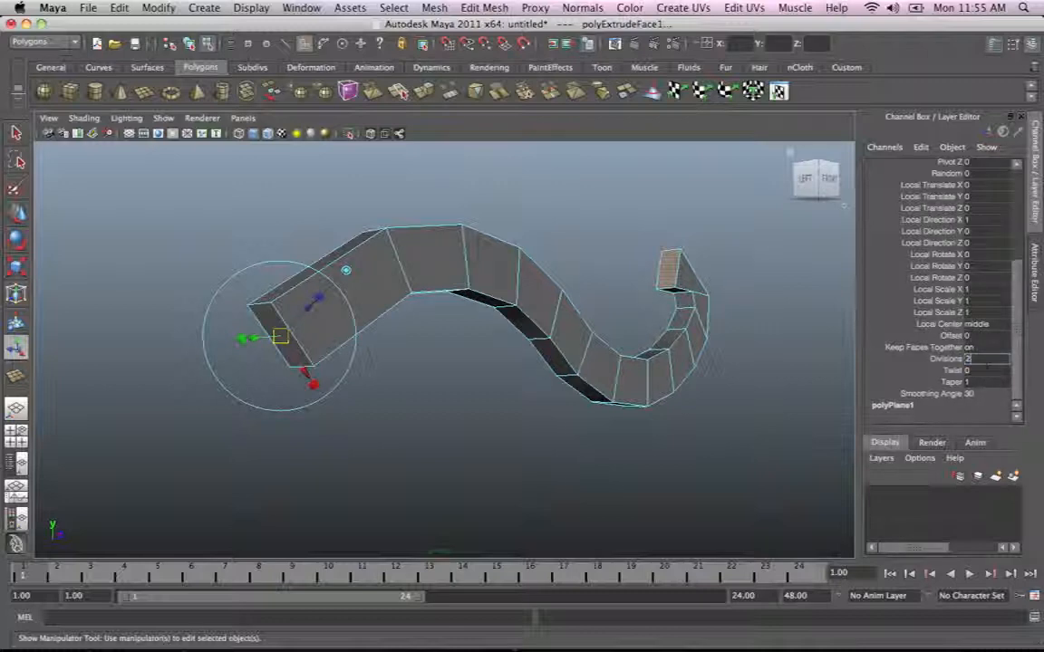
pyautogui.press('Return')
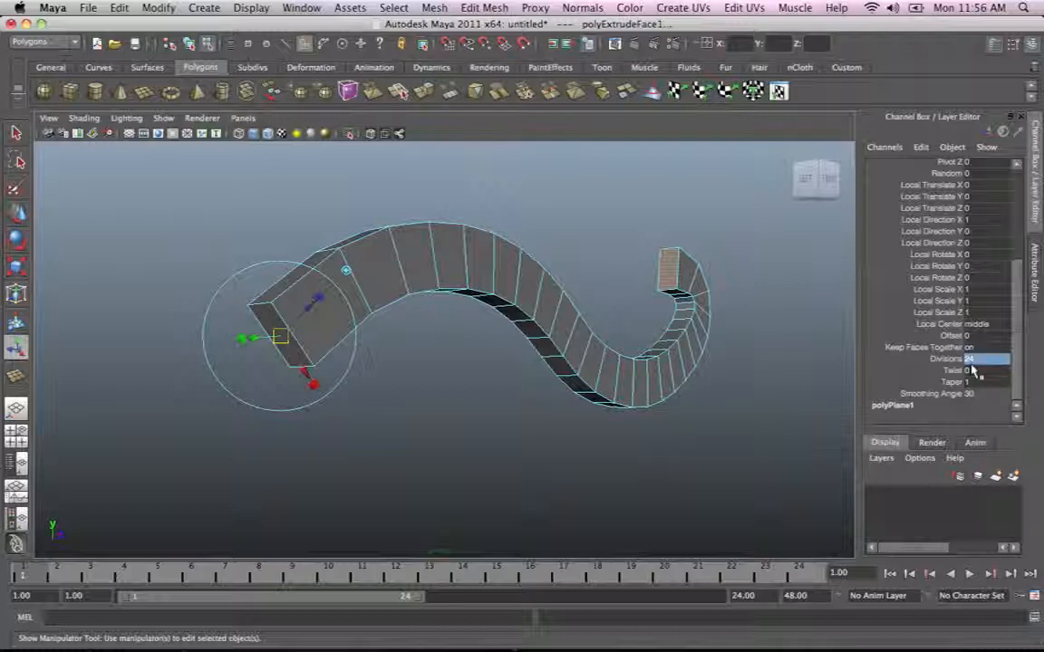
# Step: Give the extrusion a twist of -28.648 and a taper of 0.4
pyautogui.click(930, 372)
pyautogui.moveTo(743, 383)
pyautogui.mouseDown(button='middle')
pyautogui.moveTo(706, 376)
pyautogui.moveTo(765, 364)
pyautogui.moveTo(725, 373)
pyautogui.mouseUp(button='middle')
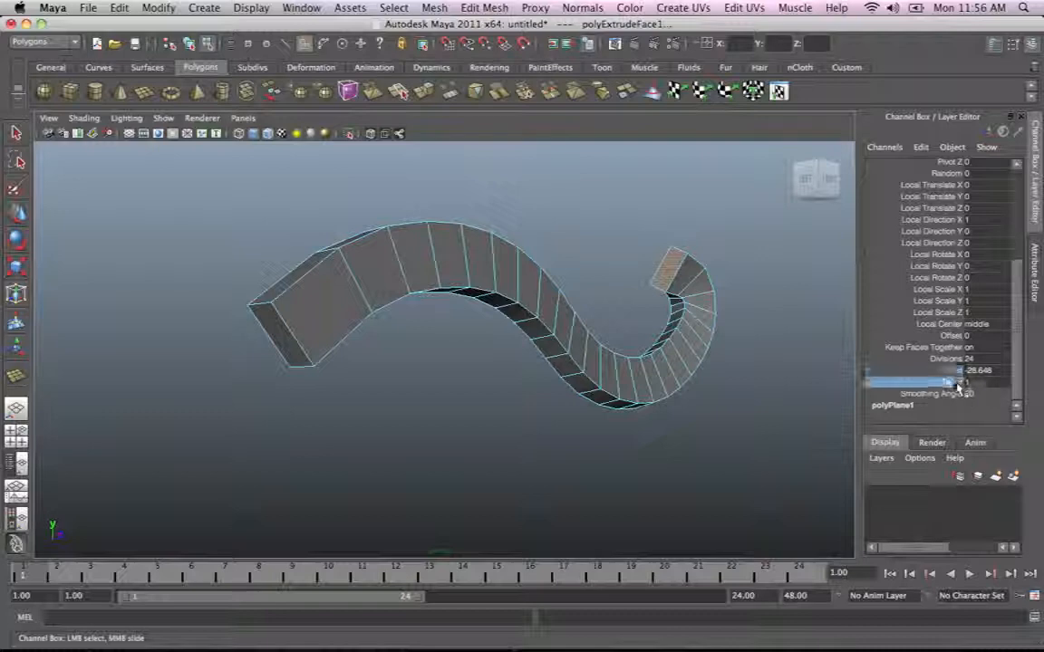
pyautogui.moveTo(802, 402); pyautogui.dragTo(772, 393, button='middle')
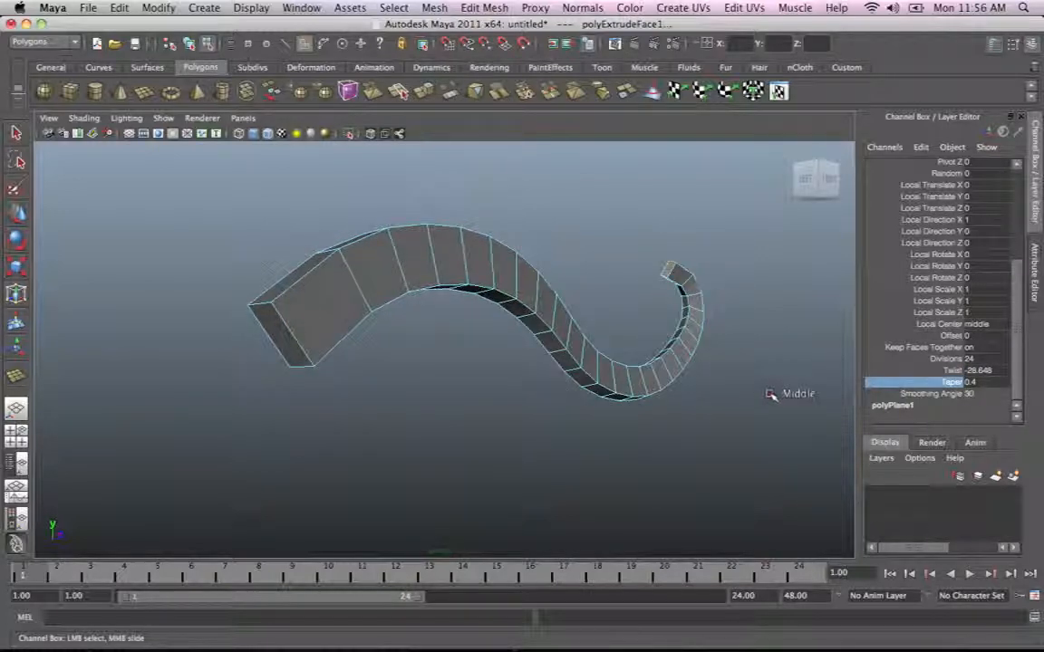
# Step: Return the extruded mesh to object mode and select it as a whole object
pyautogui.click(710, 420)
pyautogui.keyDown('alt'); pyautogui.moveTo(711, 420); pyautogui.dragTo(560, 379); pyautogui.keyUp('alt')
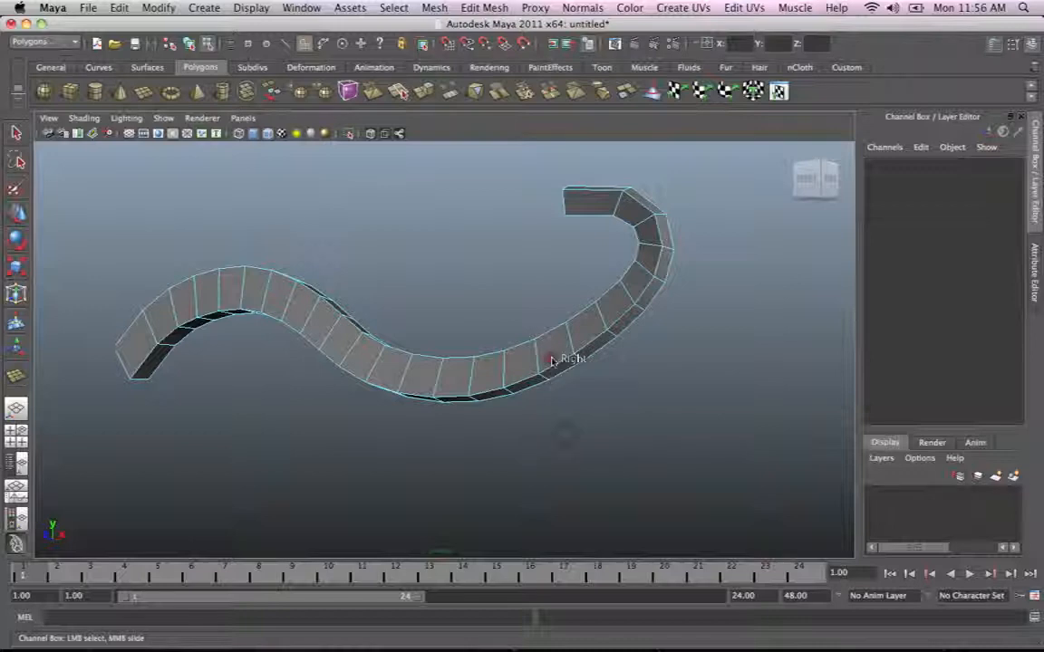
pyautogui.rightClick(551, 360)
pyautogui.rightClick(562, 355)
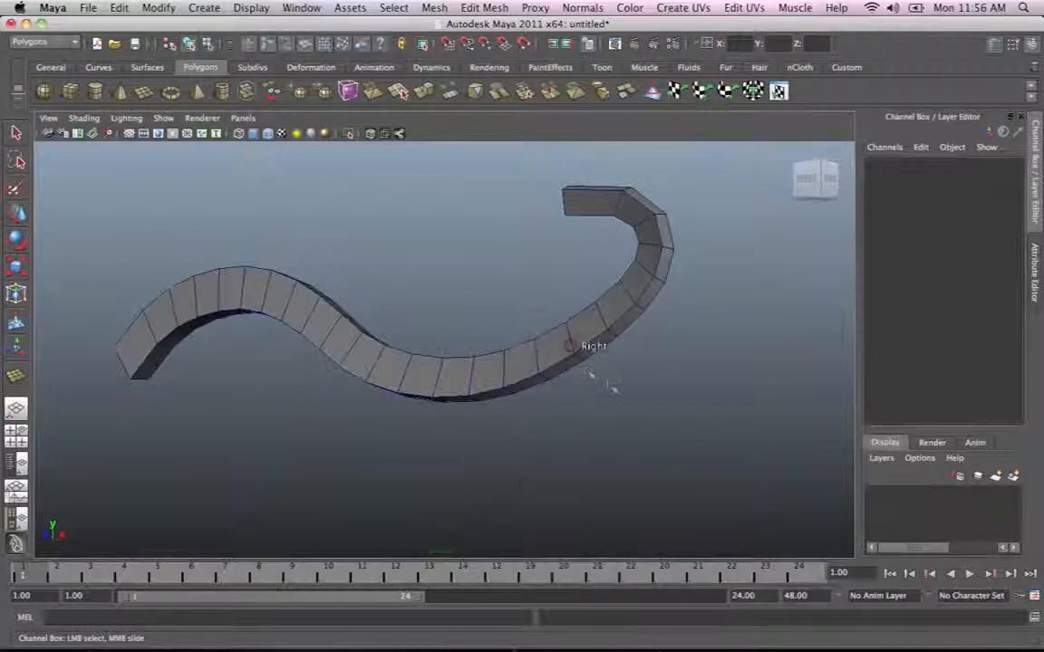
pyautogui.keyDown('alt'); pyautogui.moveTo(624, 392); pyautogui.dragTo(431, 298); pyautogui.keyUp('alt')
pyautogui.click(431, 298)
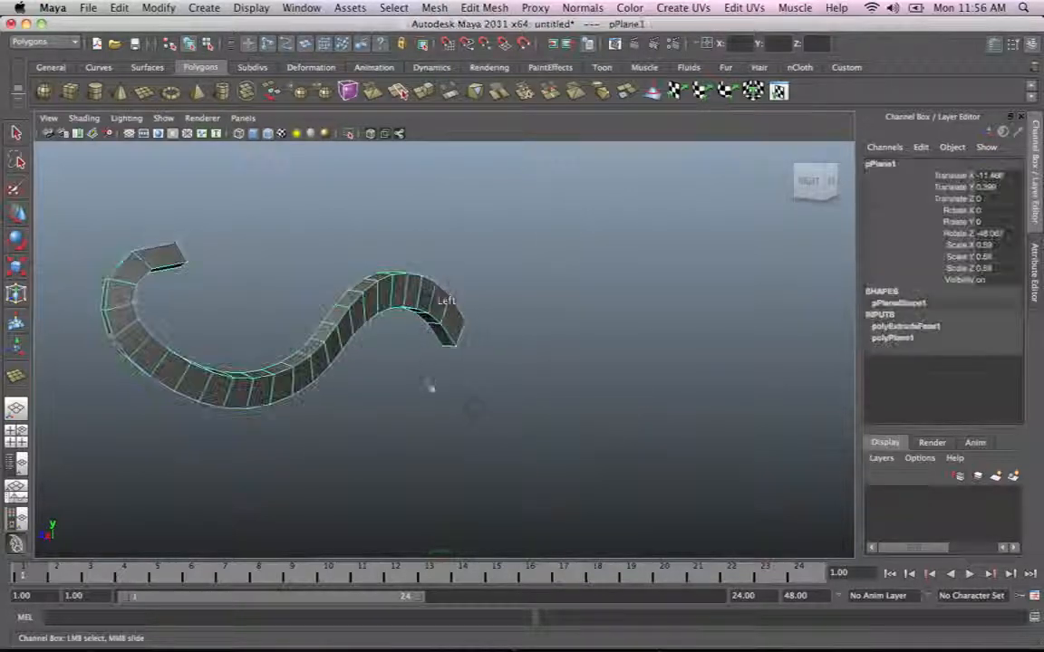
pyautogui.keyDown('alt'); pyautogui.moveTo(414, 407); pyautogui.dragTo(453, 417); pyautogui.keyUp('alt')
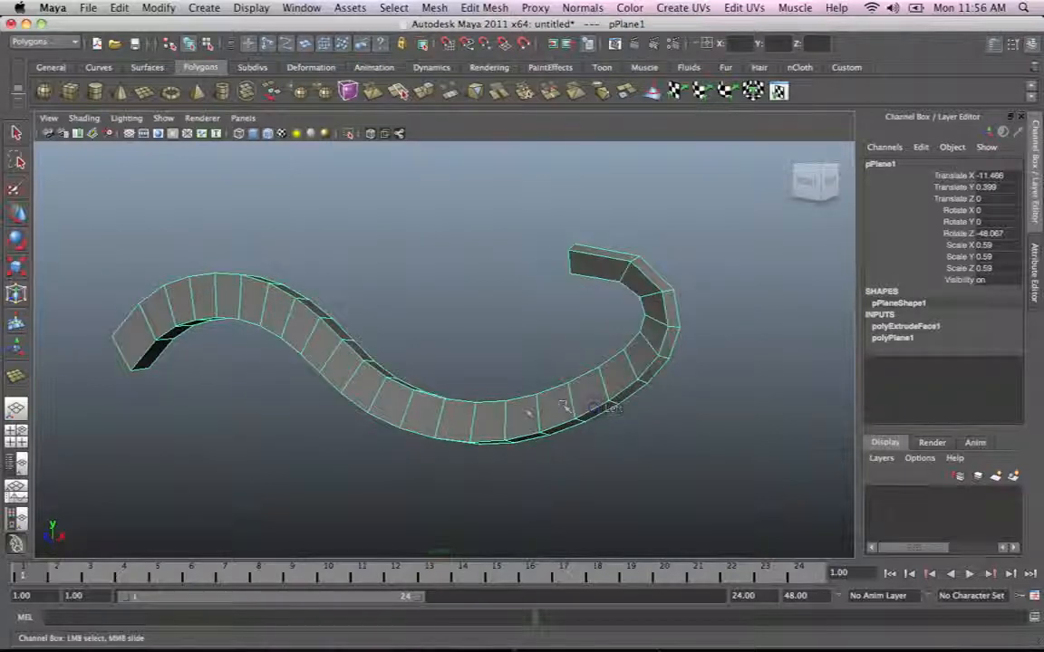
# Step: Move the extruded mesh along Z to -2.703 so it stands clear of the curve
pyautogui.press('w')
pyautogui.moveTo(84, 358); pyautogui.dragTo(151, 355)
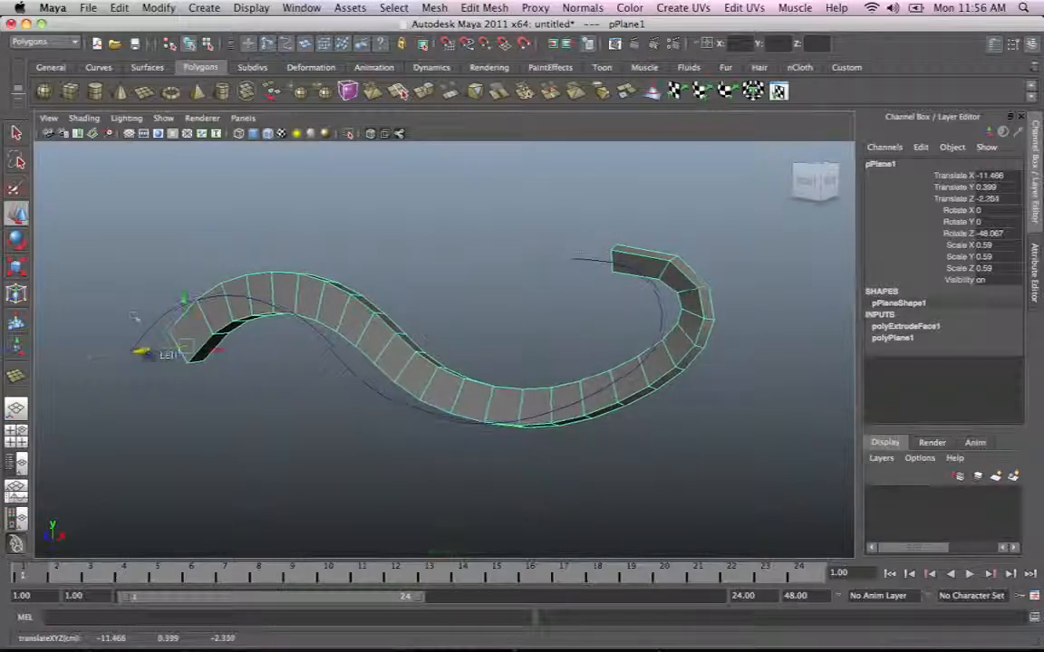
pyautogui.click(147, 328)
pyautogui.moveTo(170, 413)
pyautogui.keyDown('alt'); pyautogui.mouseDown()
pyautogui.moveTo(298, 405)
pyautogui.moveTo(172, 392)
pyautogui.mouseUp(); pyautogui.keyUp('alt')
pyautogui.click(151, 381)
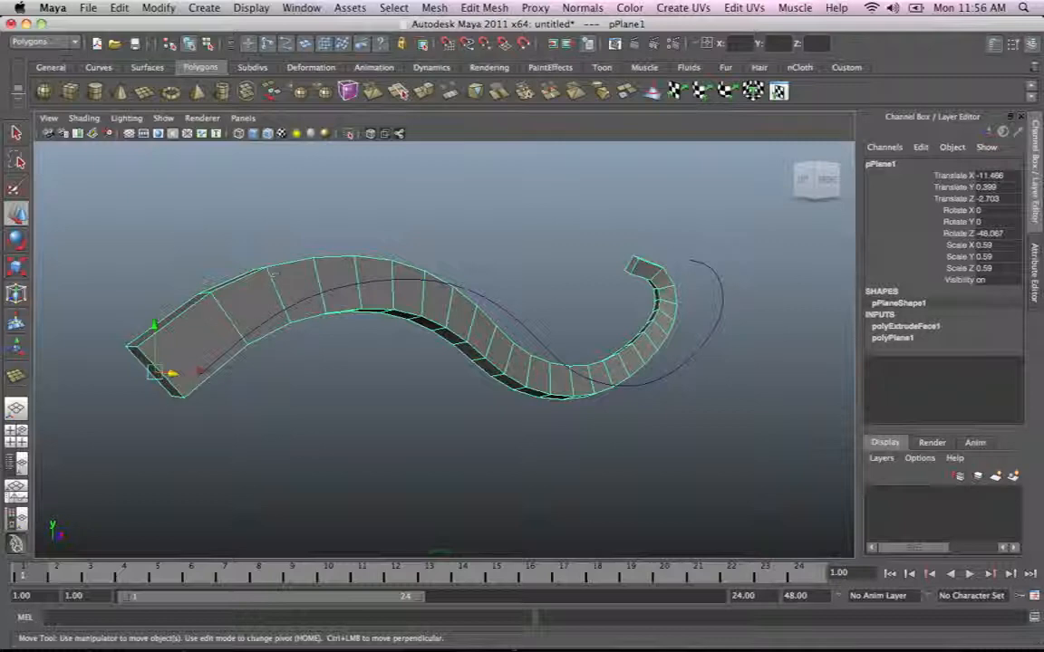
# Step: Switch the curve to control vertex editing and move a CV near its first crest to reshape the path
pyautogui.keyDown('alt'); pyautogui.moveTo(514, 276); pyautogui.dragTo(541, 283); pyautogui.keyUp('alt')
pyautogui.click(533, 252)
pyautogui.rightClick(542, 281)
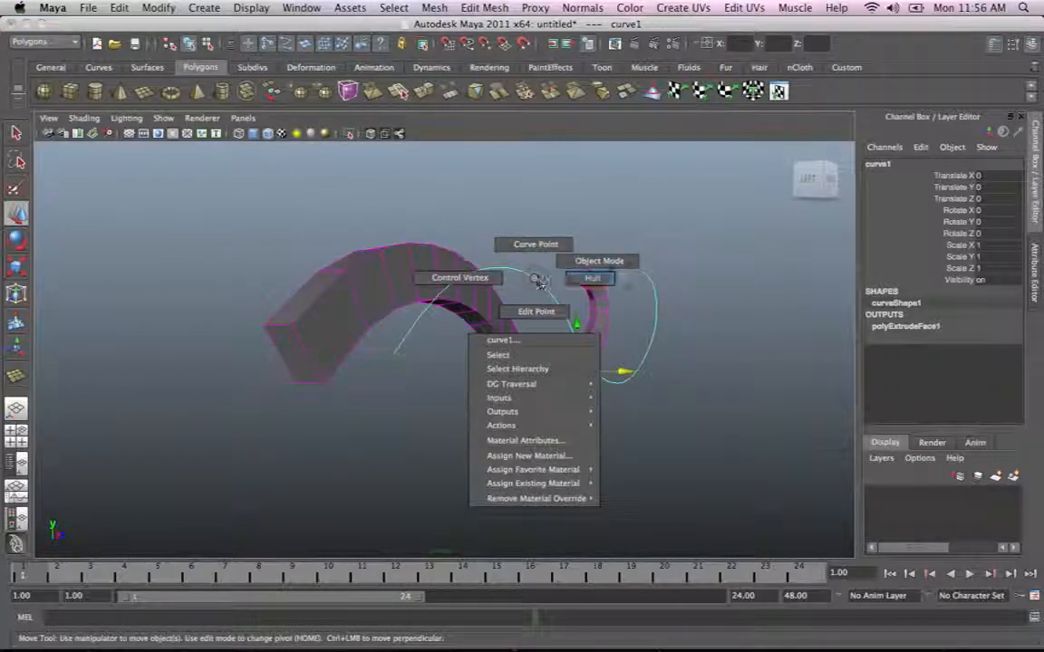
pyautogui.click(496, 279)
pyautogui.moveTo(520, 254); pyautogui.dragTo(643, 262)
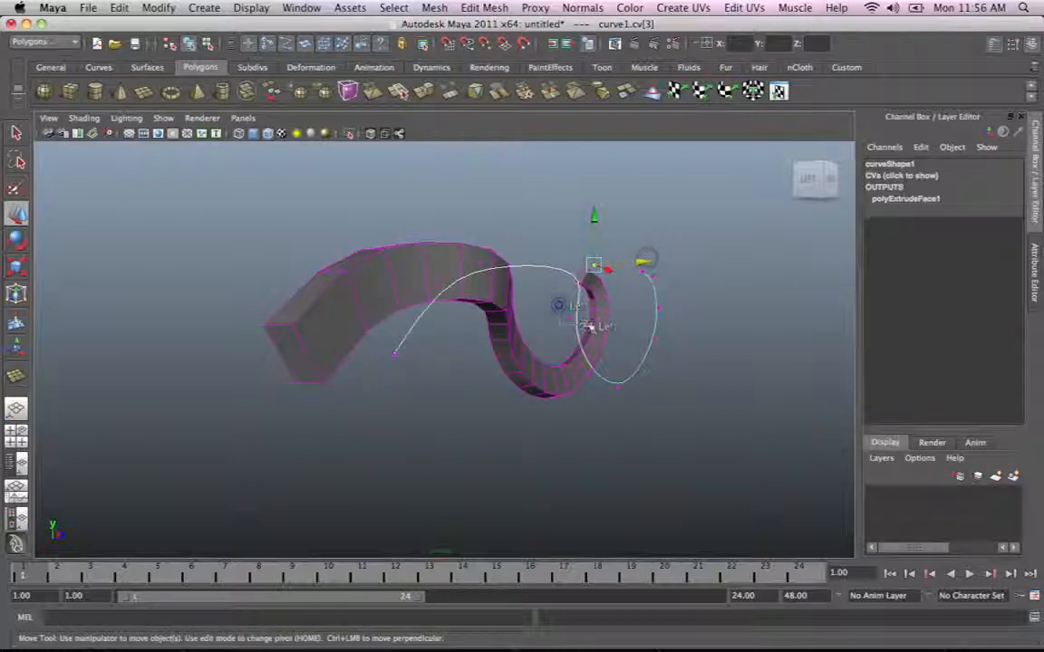
# Step: Move further CVs in the middle of the curve, including cv[4] and cv[6], sideways to bend the extrusion path
pyautogui.moveTo(625, 322); pyautogui.dragTo(700, 312)
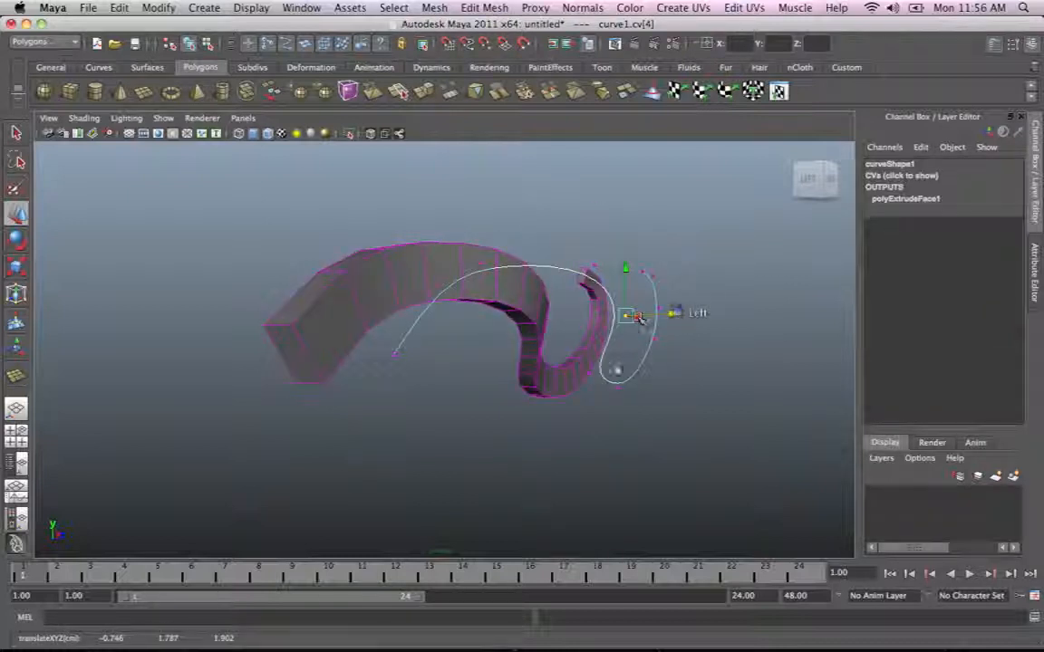
pyautogui.keyDown('alt'); pyautogui.moveTo(596, 342); pyautogui.dragTo(634, 414); pyautogui.keyUp('alt')
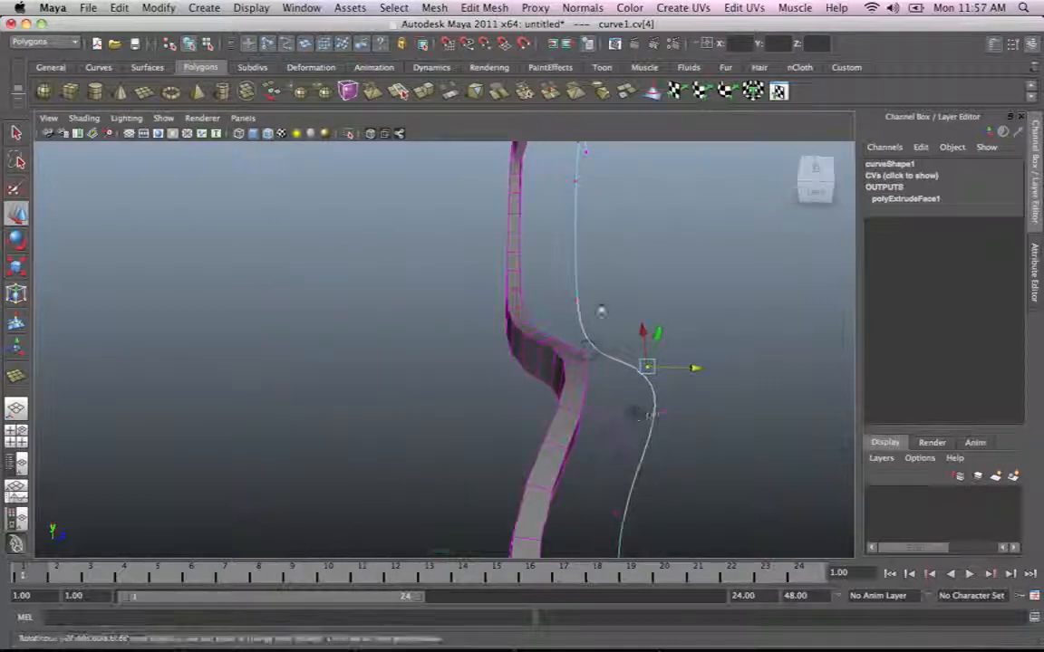
pyautogui.moveTo(623, 298); pyautogui.dragTo(599, 302)
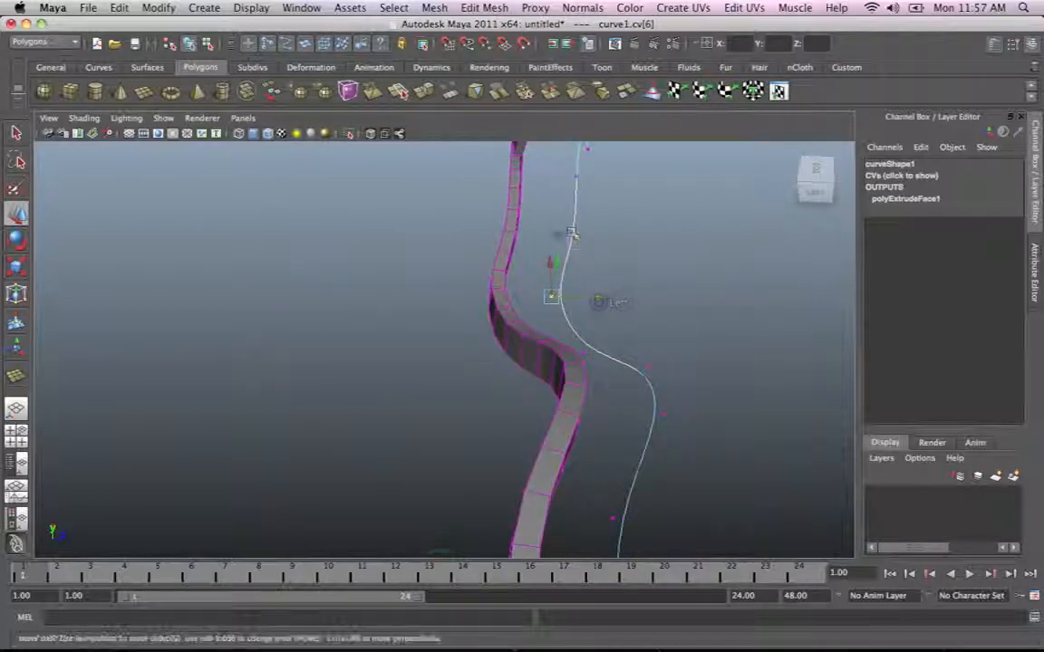
pyautogui.moveTo(617, 243); pyautogui.dragTo(580, 242)
pyautogui.click(551, 296)
pyautogui.moveTo(599, 298); pyautogui.dragTo(567, 380)
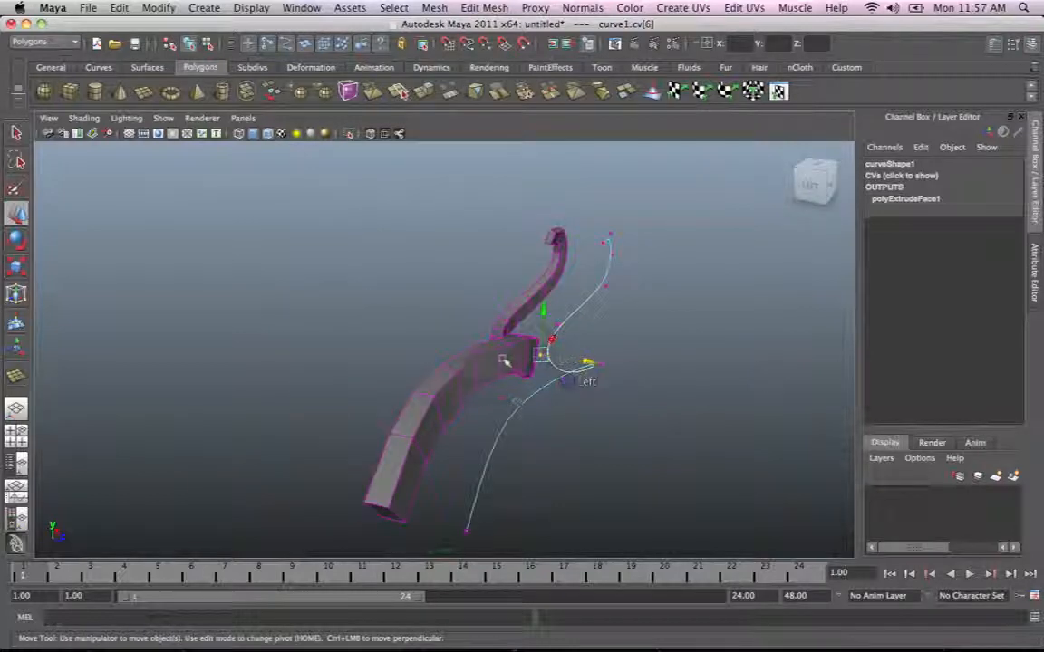
# Step: Return both the extruded mesh and the curve to object mode
pyautogui.rightClick(500, 356)
pyautogui.click(544, 339)
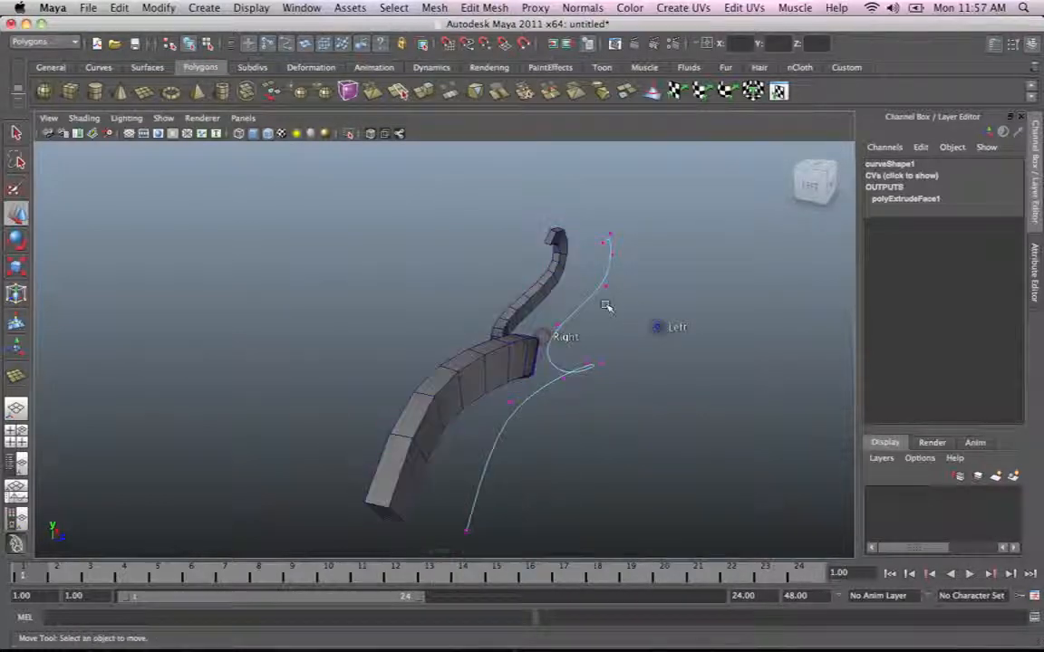
pyautogui.rightClick(595, 298)
pyautogui.click(660, 282)
# Step: Examine the reshaped extrusion and its path curve from several angles and distances
pyautogui.keyDown('alt'); pyautogui.moveTo(659, 288); pyautogui.dragTo(508, 344); pyautogui.keyUp('alt')
pyautogui.keyDown('alt'); pyautogui.moveTo(507, 344); pyautogui.dragTo(695, 366, button='right'); pyautogui.keyUp('alt')
pyautogui.keyDown('alt'); pyautogui.moveTo(694, 366); pyautogui.dragTo(676, 408, button='middle'); pyautogui.keyUp('alt')
pyautogui.keyDown('alt'); pyautogui.moveTo(676, 407); pyautogui.dragTo(483, 370); pyautogui.keyUp('alt')
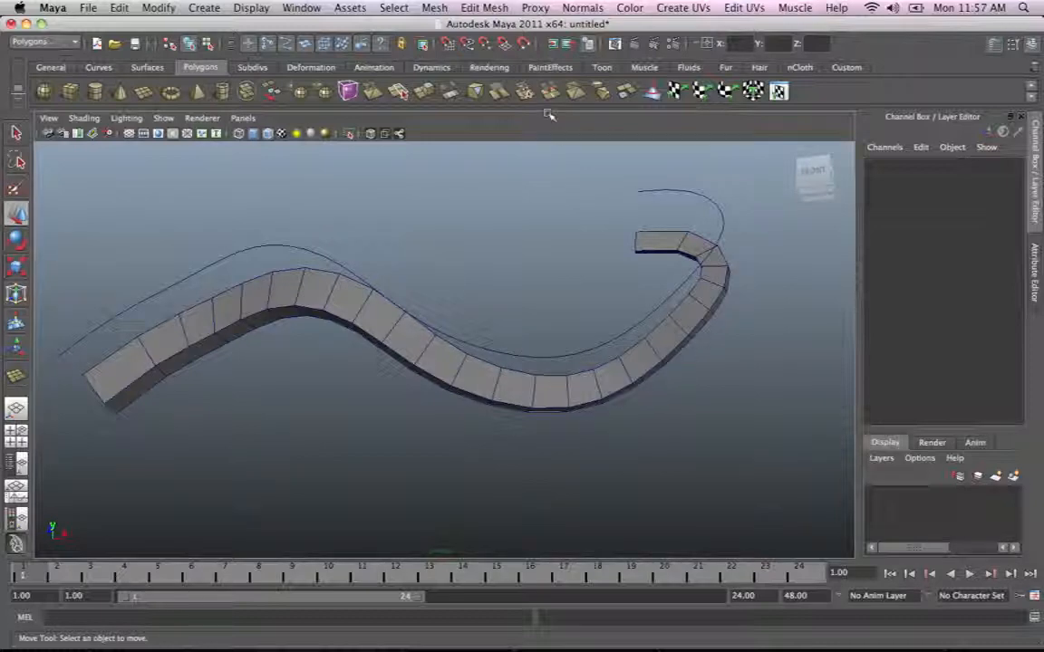
pyautogui.keyDown('alt'); pyautogui.moveTo(602, 294); pyautogui.dragTo(462, 331); pyautogui.keyUp('alt')
pyautogui.keyDown('alt'); pyautogui.moveTo(539, 320); pyautogui.dragTo(598, 356, button='right'); pyautogui.keyUp('alt')
pyautogui.keyDown('alt'); pyautogui.moveTo(539, 320); pyautogui.dragTo(621, 378); pyautogui.keyUp('alt')
pyautogui.keyDown('alt'); pyautogui.moveTo(634, 372); pyautogui.dragTo(501, 333, button='right'); pyautogui.keyUp('alt')
pyautogui.keyDown('alt'); pyautogui.moveTo(448, 304); pyautogui.dragTo(675, 319); pyautogui.keyUp('alt')
pyautogui.keyDown('alt'); pyautogui.moveTo(554, 290); pyautogui.dragTo(659, 396); pyautogui.keyUp('alt')
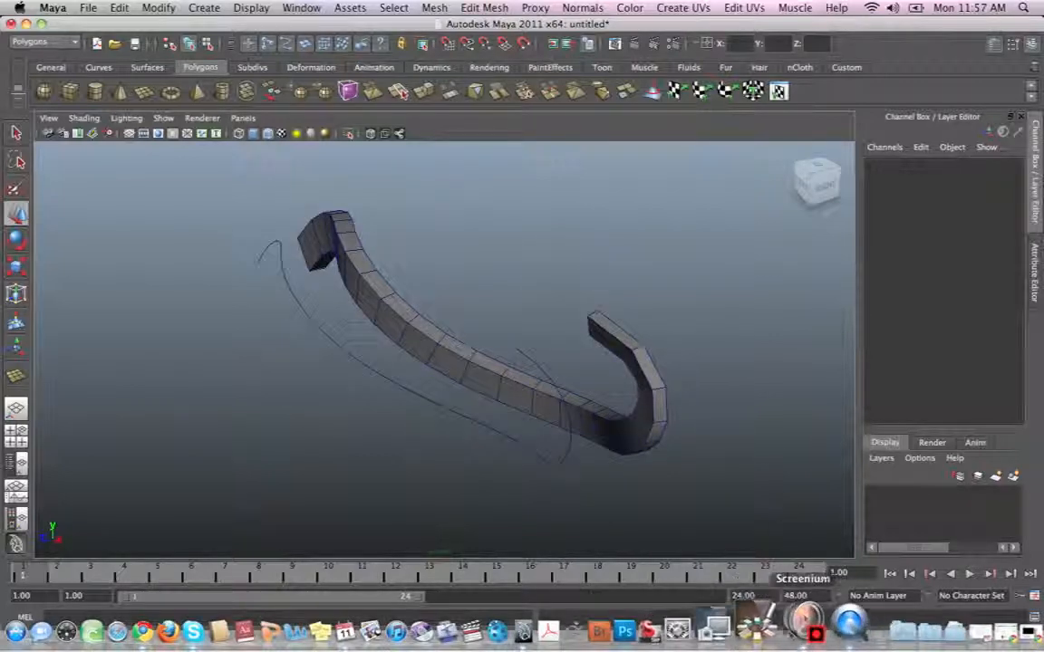
pyautogui.click(803, 627)
pyautogui.click(207, 7)
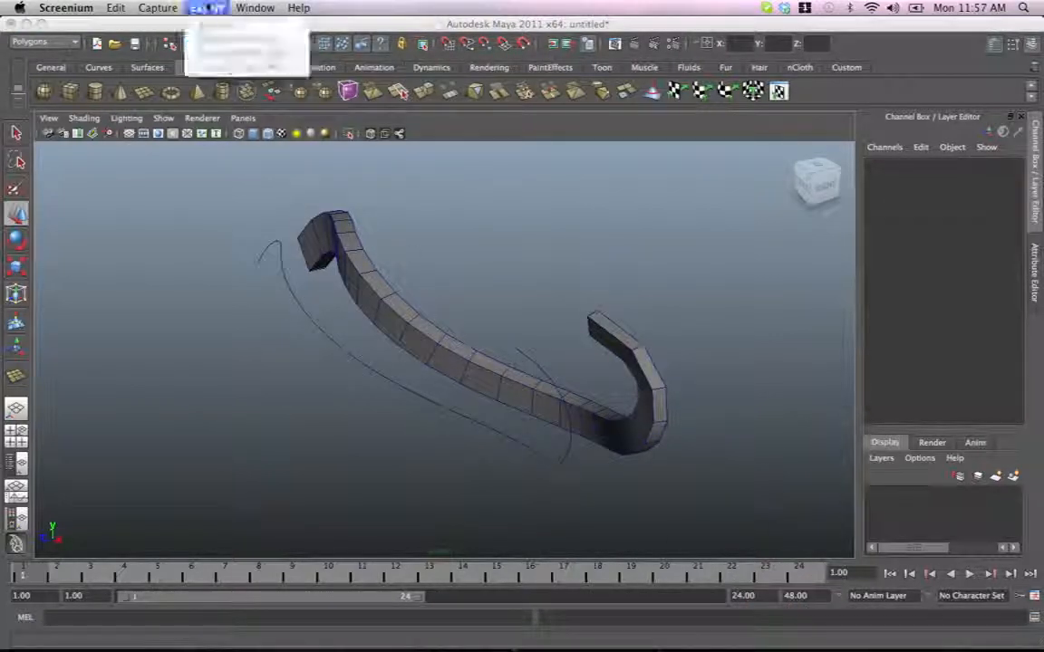
pyautogui.click(190, 112)
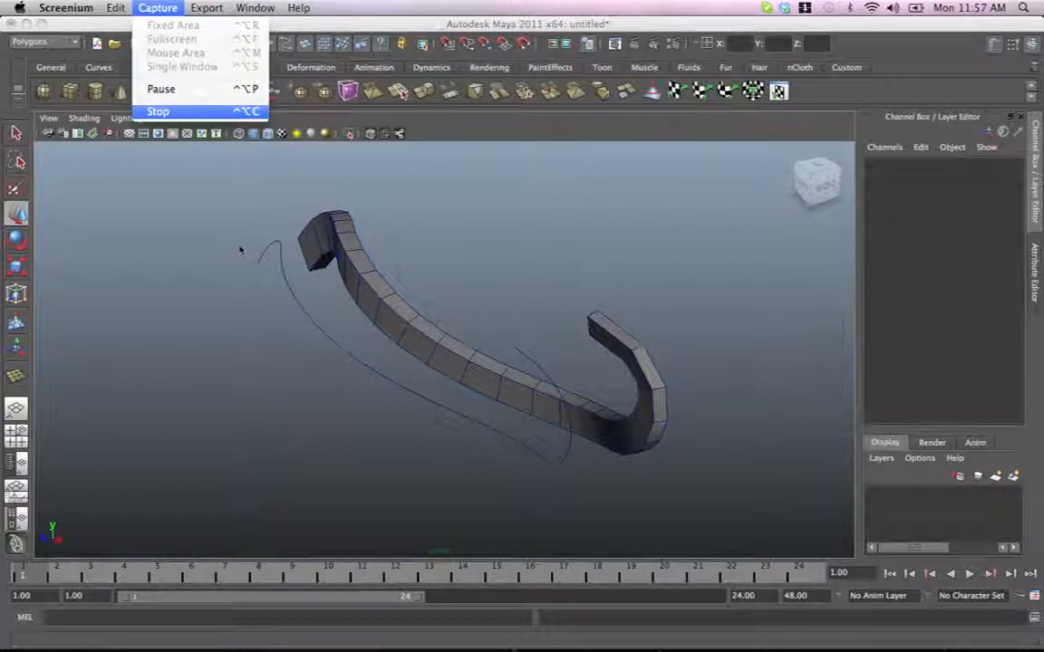